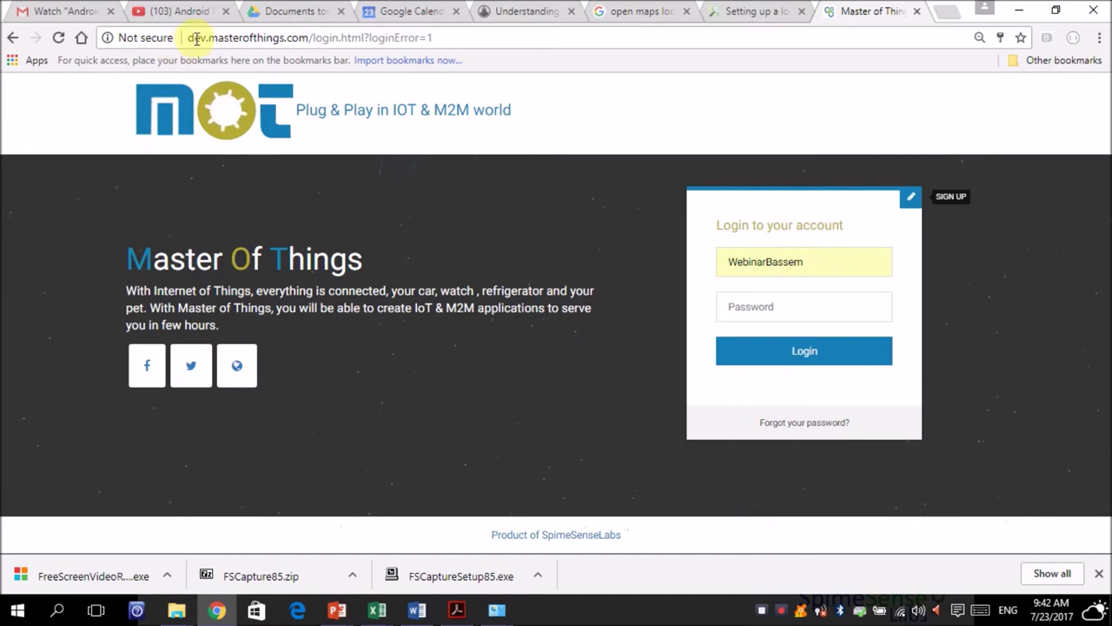
Step: Try to log in to the prefilled account by entering the account password
{"action": "left_click", "coordinate": [771, 313]}
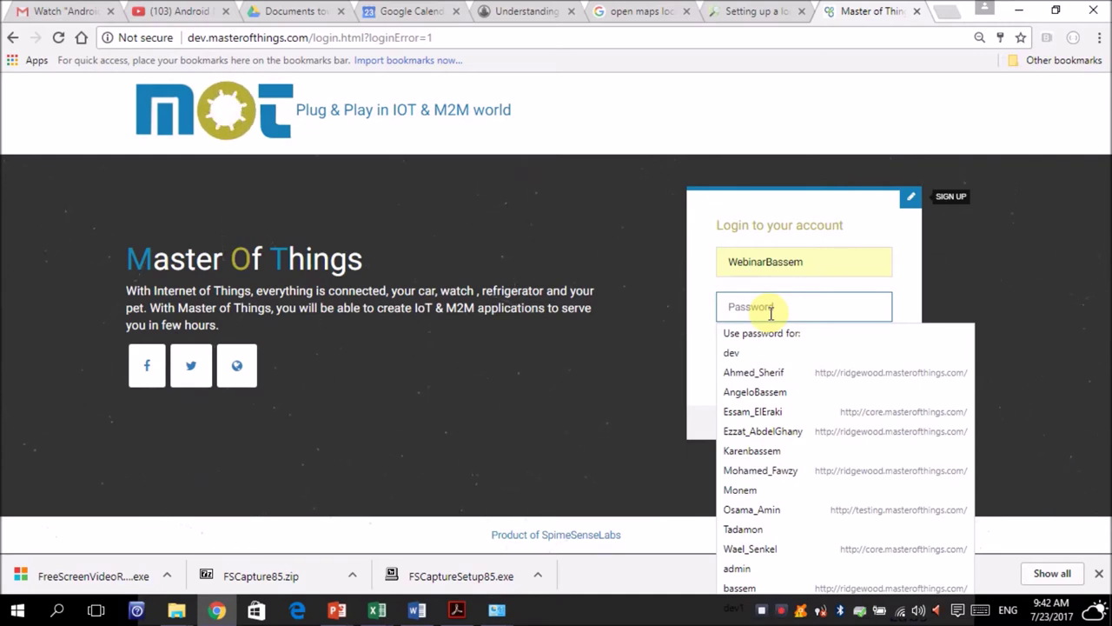
{"action": "type", "text": "•••"}
{"action": "key", "text": "BackSpace"}
{"action": "key", "text": "BackSpace"}
{"action": "key", "text": "BackSpace"}
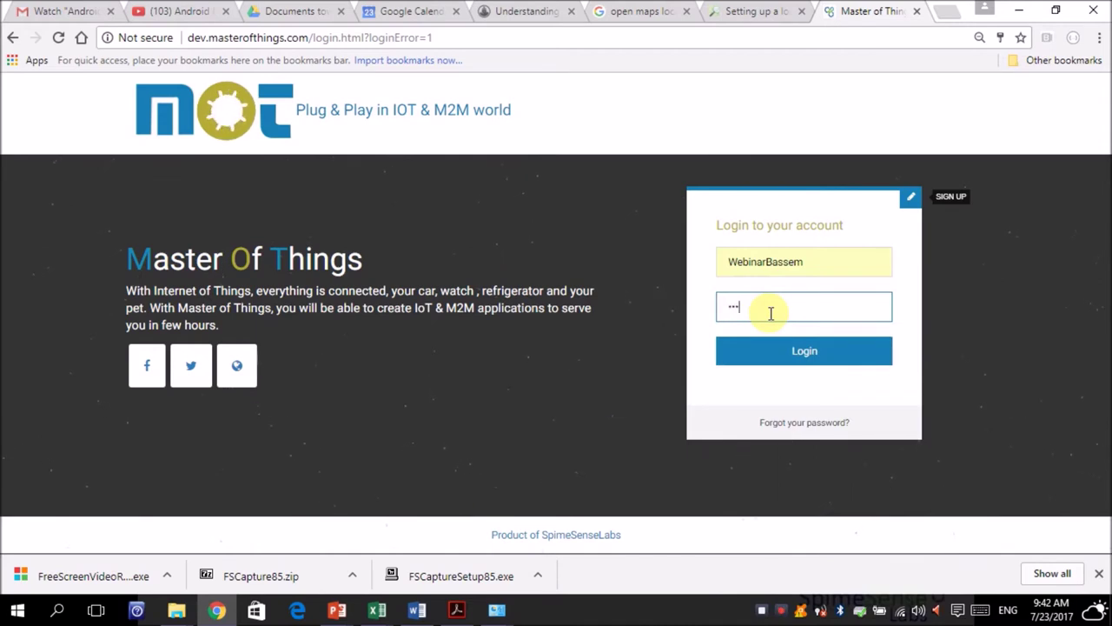
{"action": "type", "text": "•"}
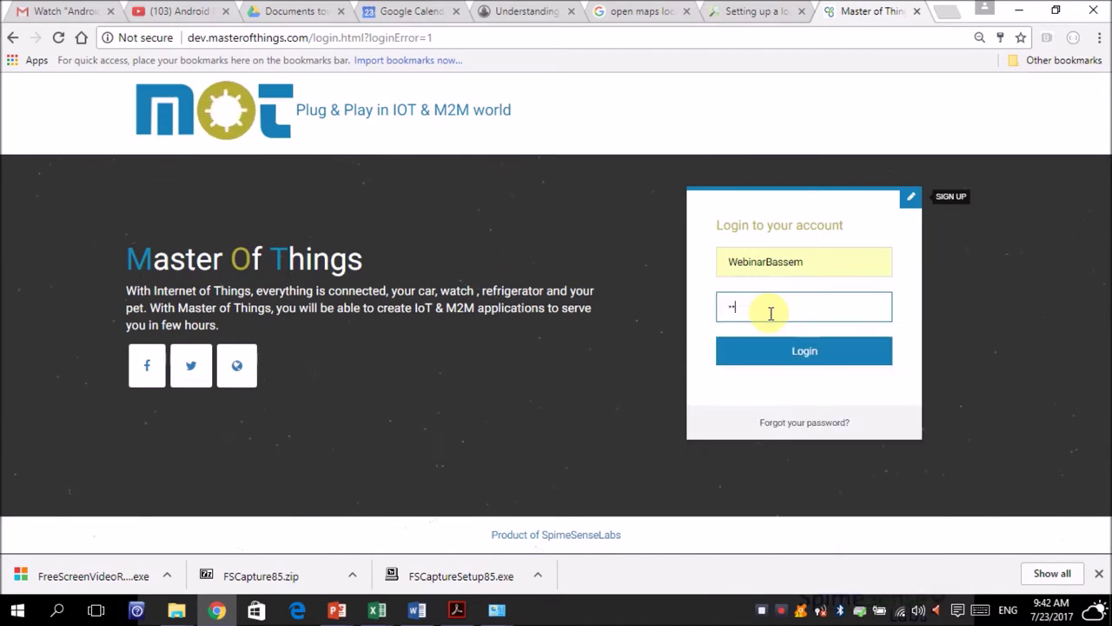
{"action": "type", "text": "•••••••••••••"}
{"action": "left_click", "coordinate": [791, 353]}
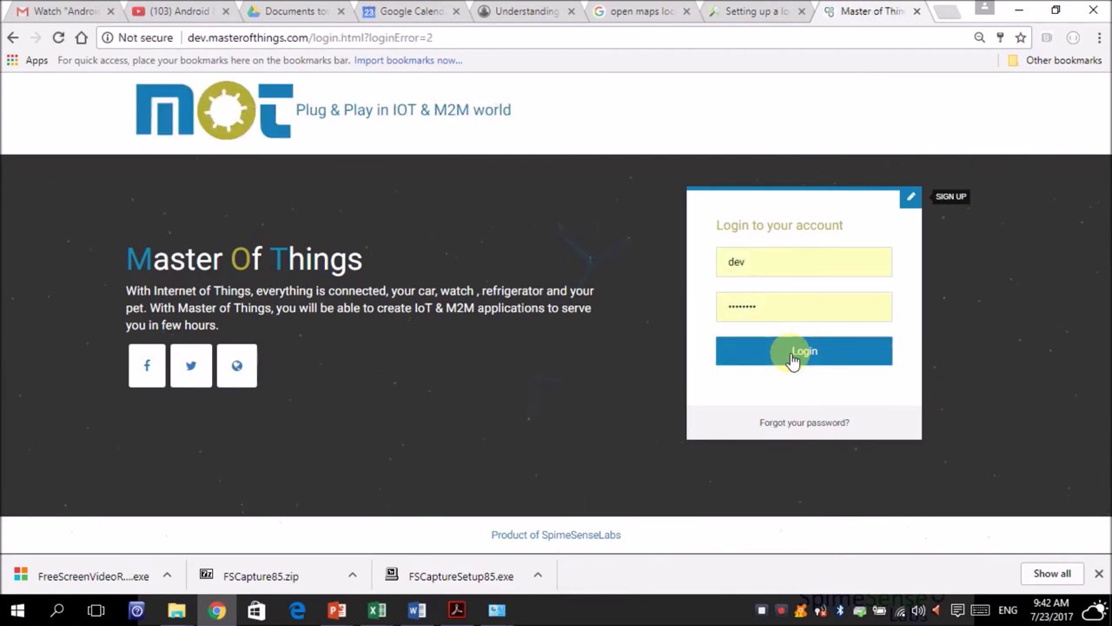
Step: Log in with the webinar account's username and password
{"action": "double_click", "coordinate": [765, 273]}
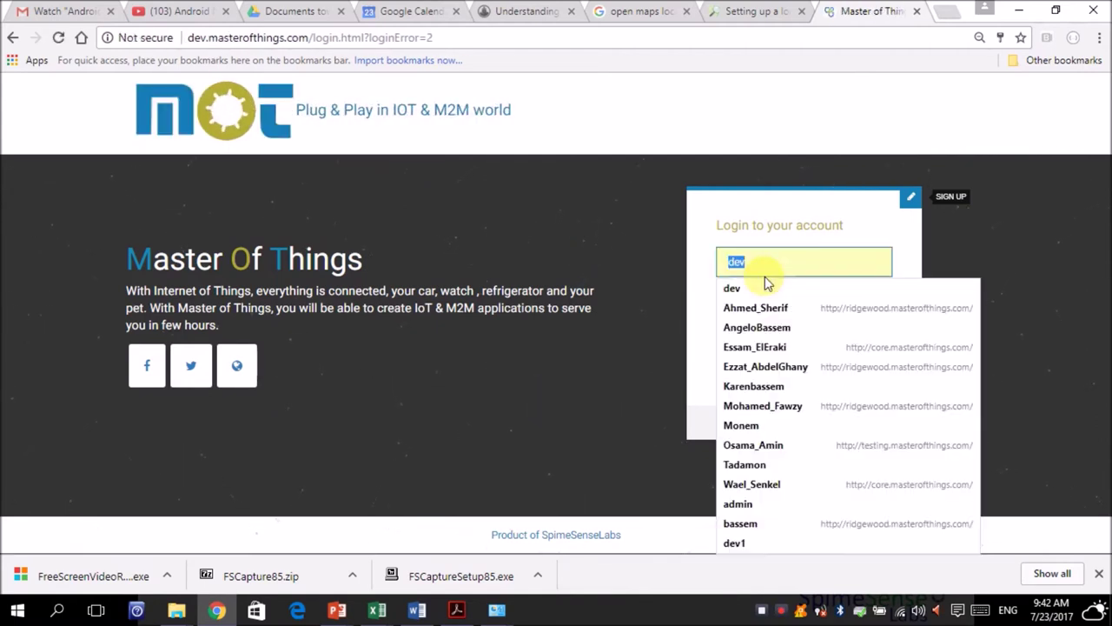
{"action": "type", "text": "We"}
{"action": "left_click", "coordinate": [764, 288]}
{"action": "left_click", "coordinate": [767, 296]}
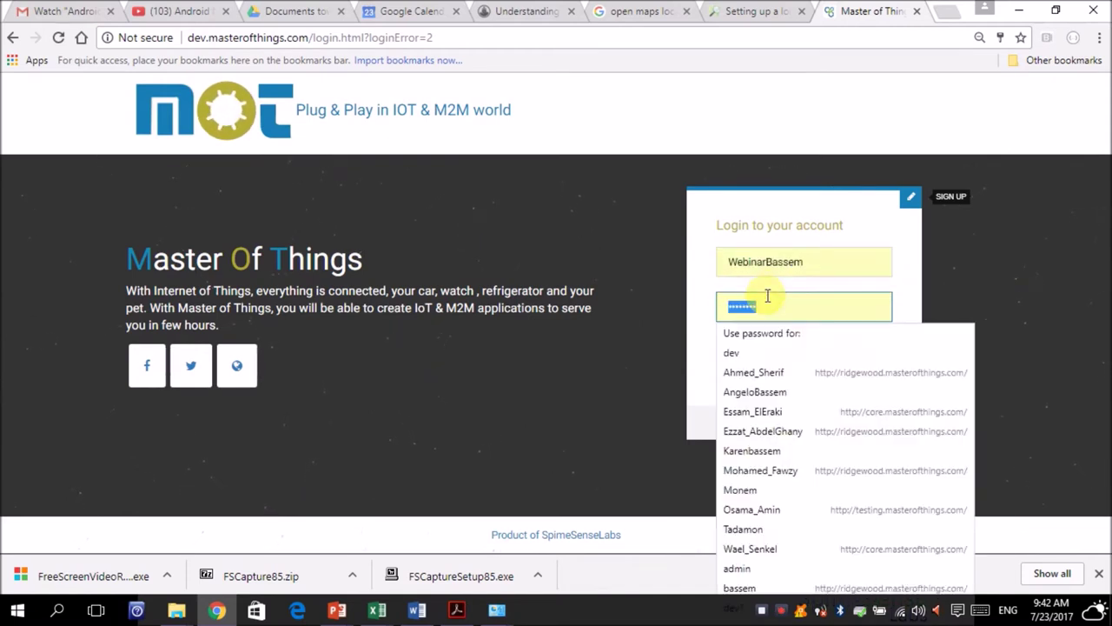
{"action": "type", "text": "a••••••"}
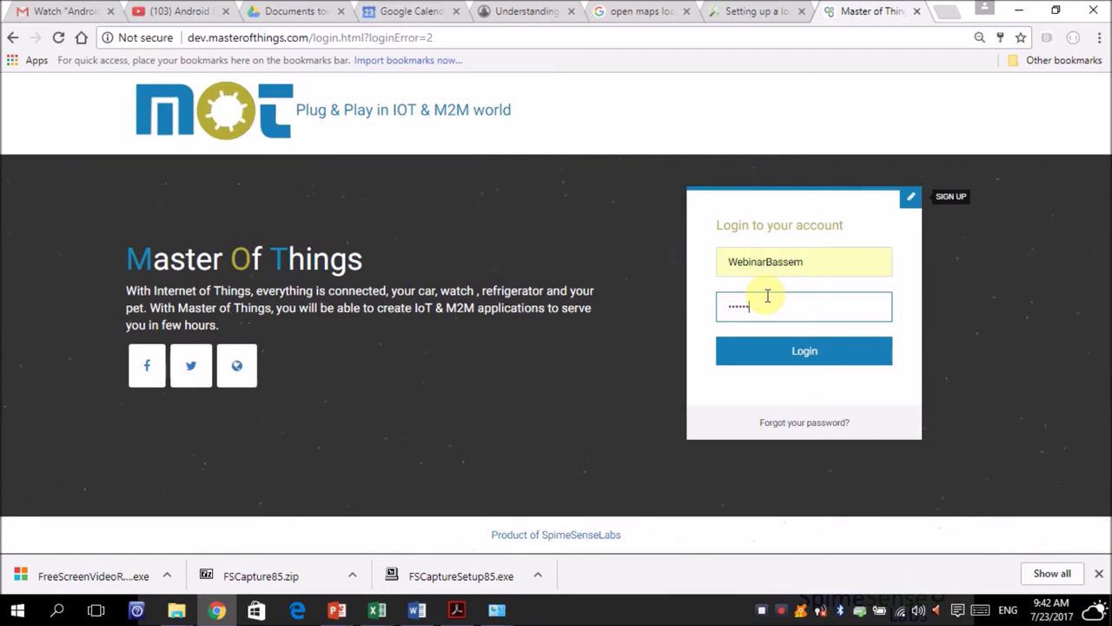
{"action": "type", "text": "••••••"}
{"action": "left_click", "coordinate": [786, 362]}
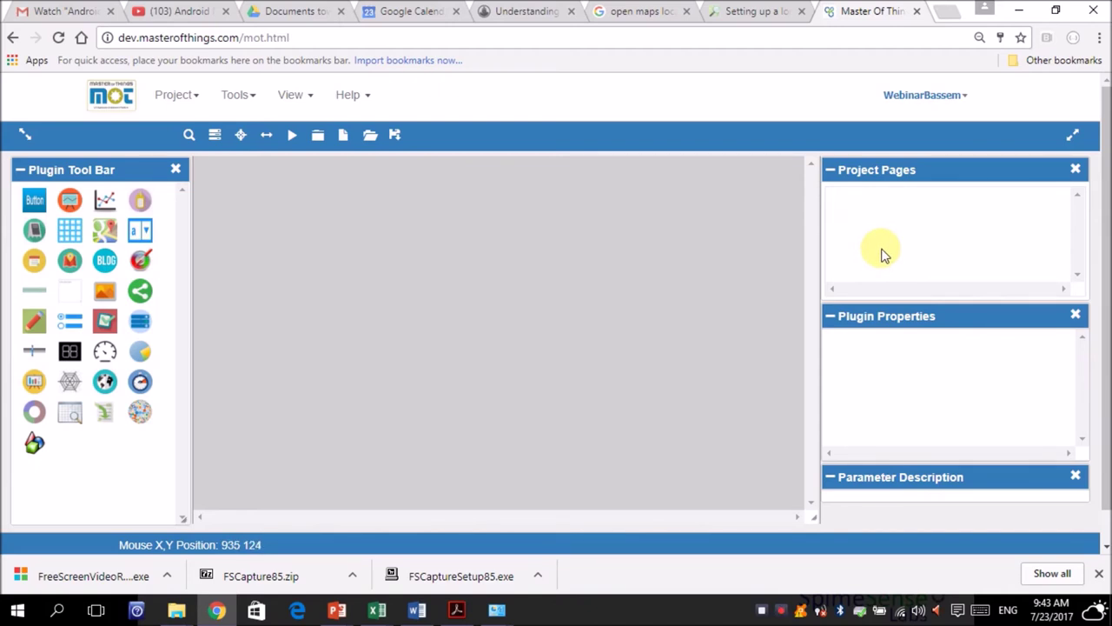
Step: Open the IoT_Hello_World project and look through its Bilardo Game with mobile, Bottel rotate and IoT Kit - Control pages
{"action": "left_click", "coordinate": [377, 138]}
{"action": "left_click", "coordinate": [574, 205]}
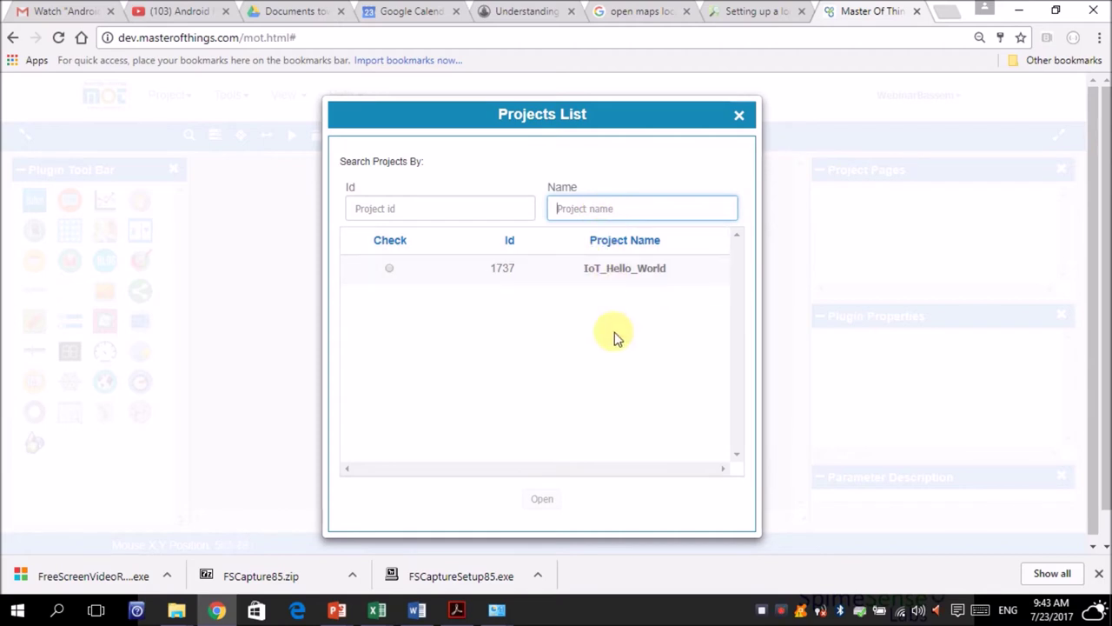
{"action": "left_click", "coordinate": [391, 270]}
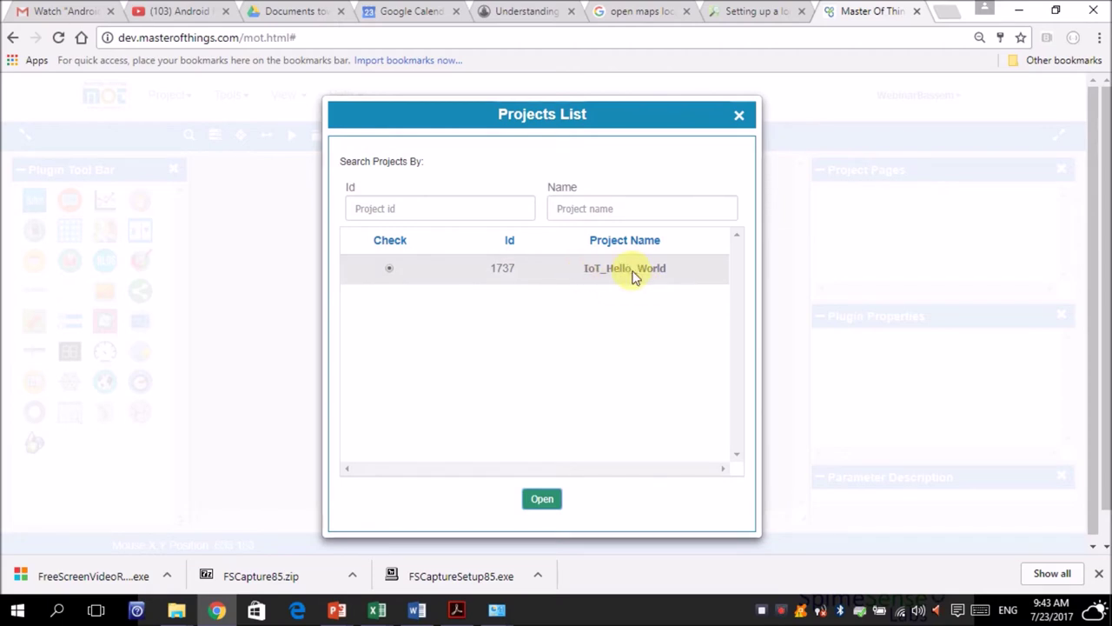
{"action": "left_click", "coordinate": [545, 498]}
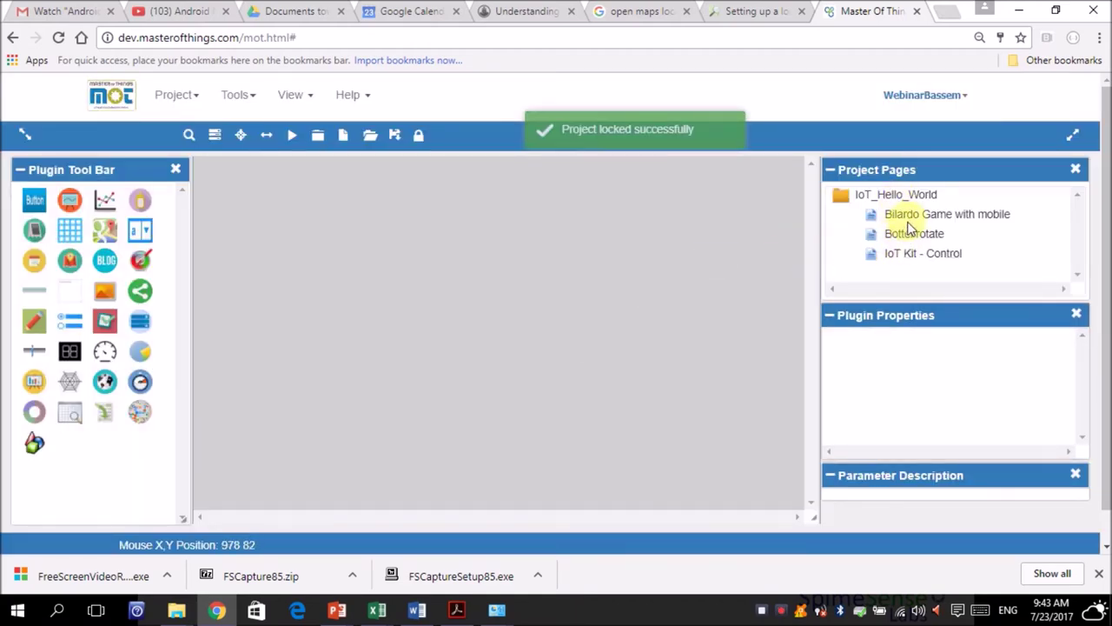
{"action": "left_click", "coordinate": [911, 217]}
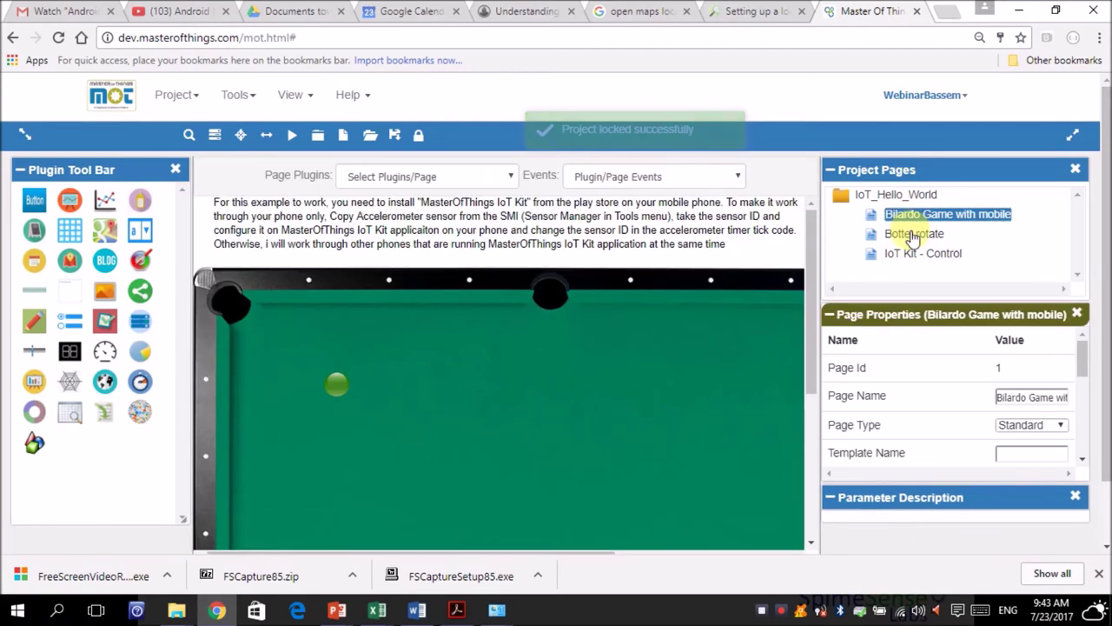
{"action": "left_click", "coordinate": [911, 234]}
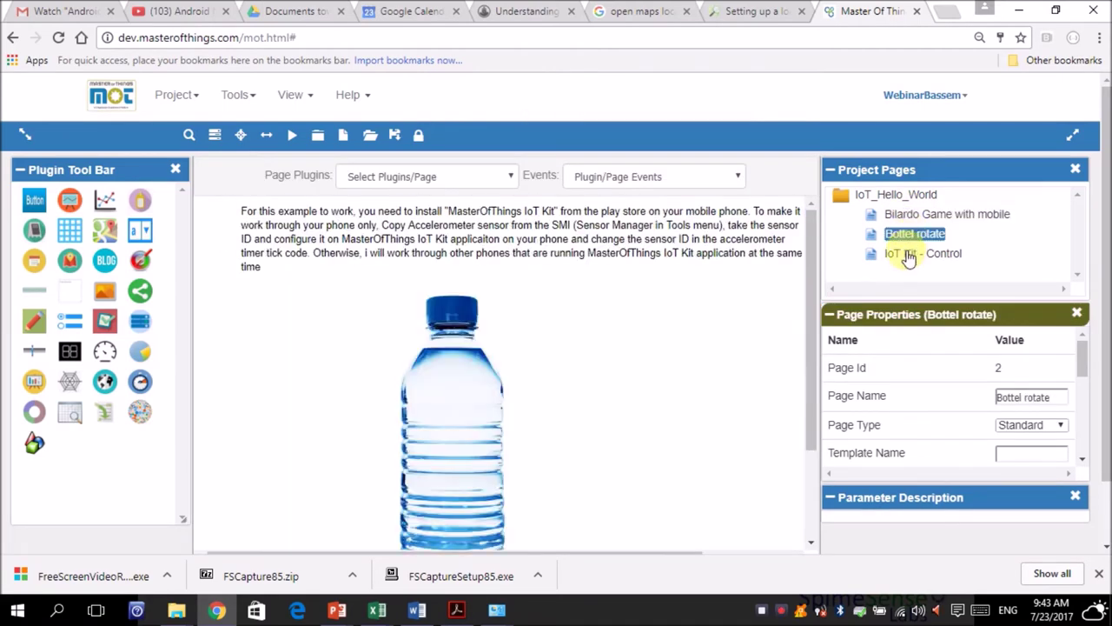
{"action": "left_click", "coordinate": [911, 252]}
{"action": "left_click", "coordinate": [902, 216]}
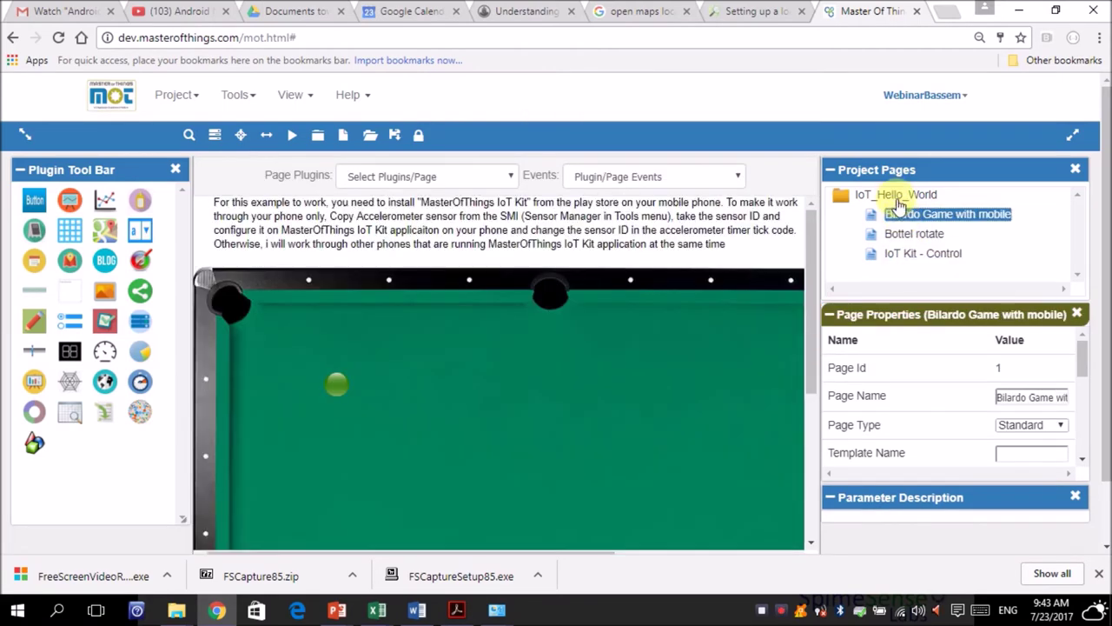
Step: Save a copy of the project as My_IoT_Hello_World and check for it in the projects list
{"action": "left_click", "coordinate": [895, 196]}
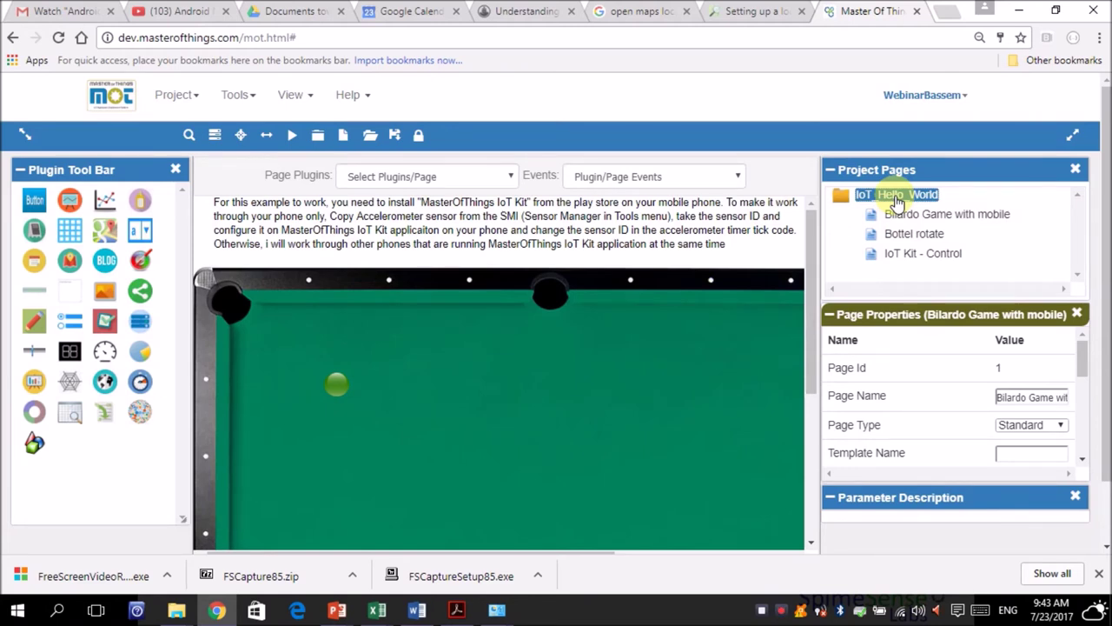
{"action": "right_click", "coordinate": [895, 200]}
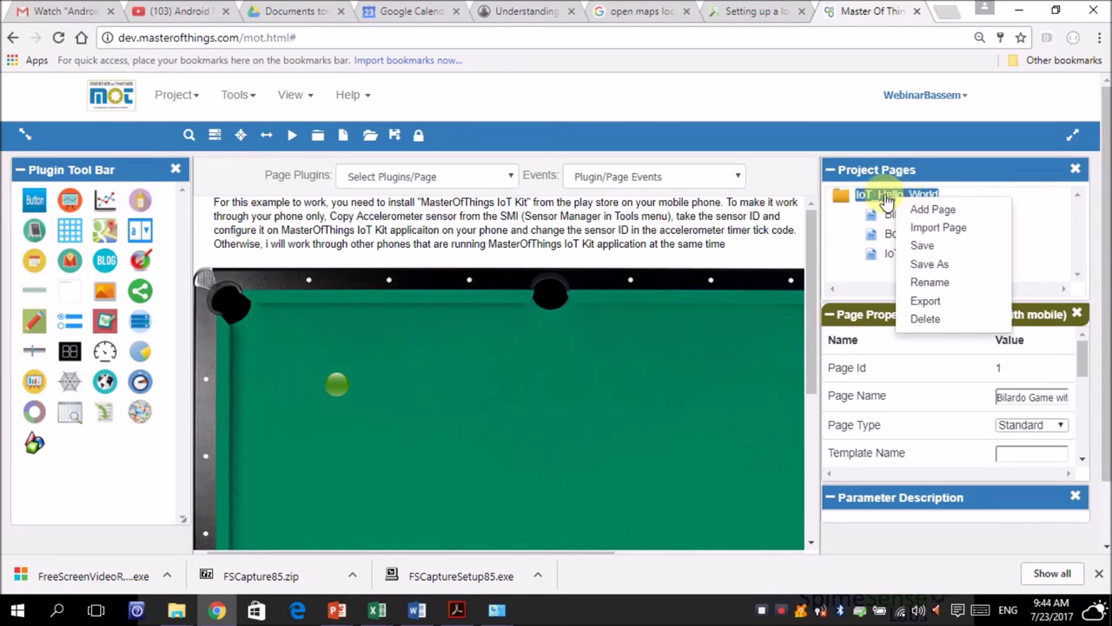
{"action": "left_click", "coordinate": [923, 265]}
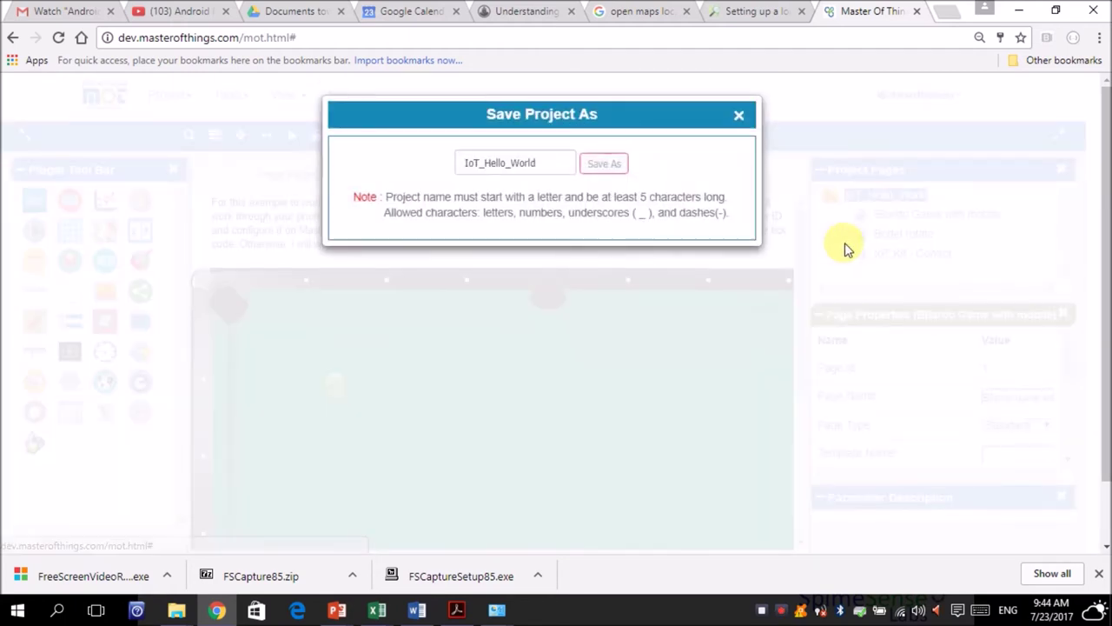
{"action": "left_click", "coordinate": [467, 163]}
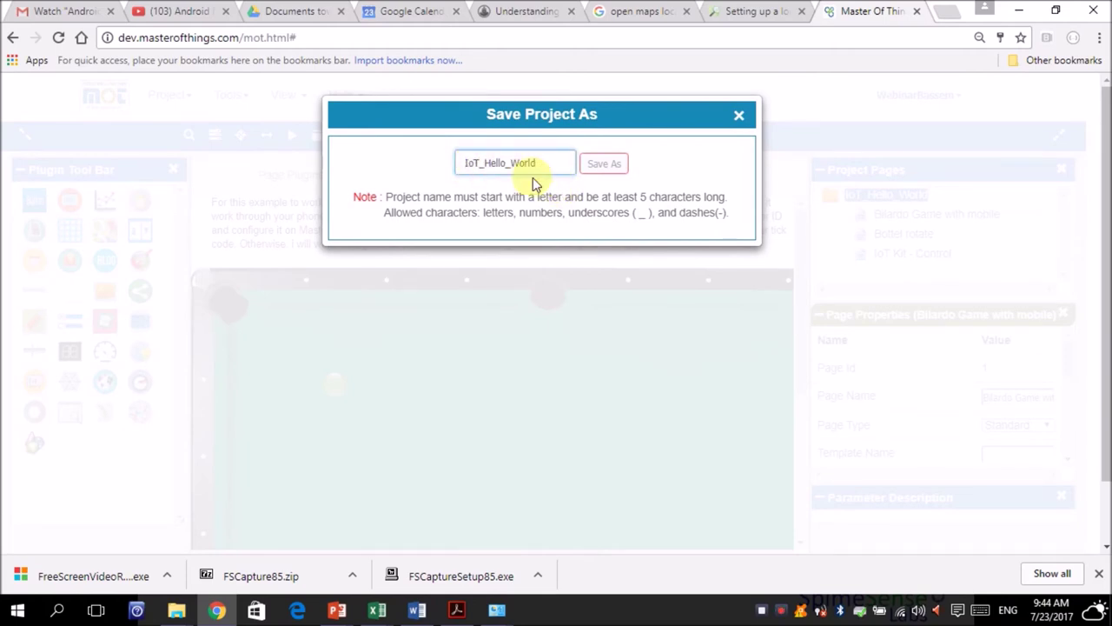
{"action": "type", "text": "My"}
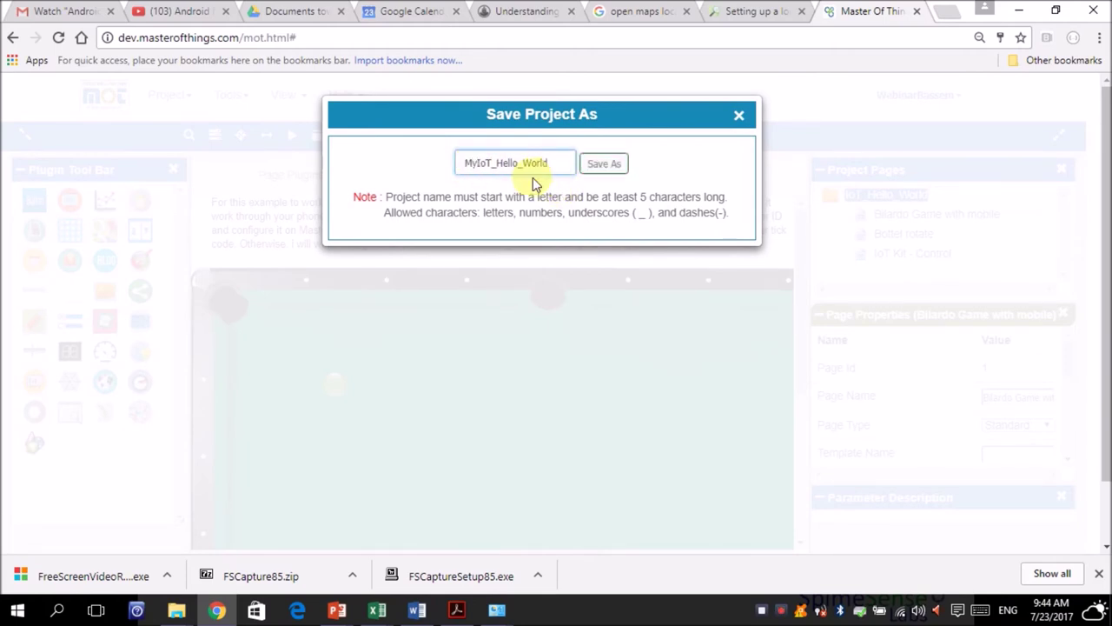
{"action": "type", "text": "_"}
{"action": "left_click", "coordinate": [599, 165]}
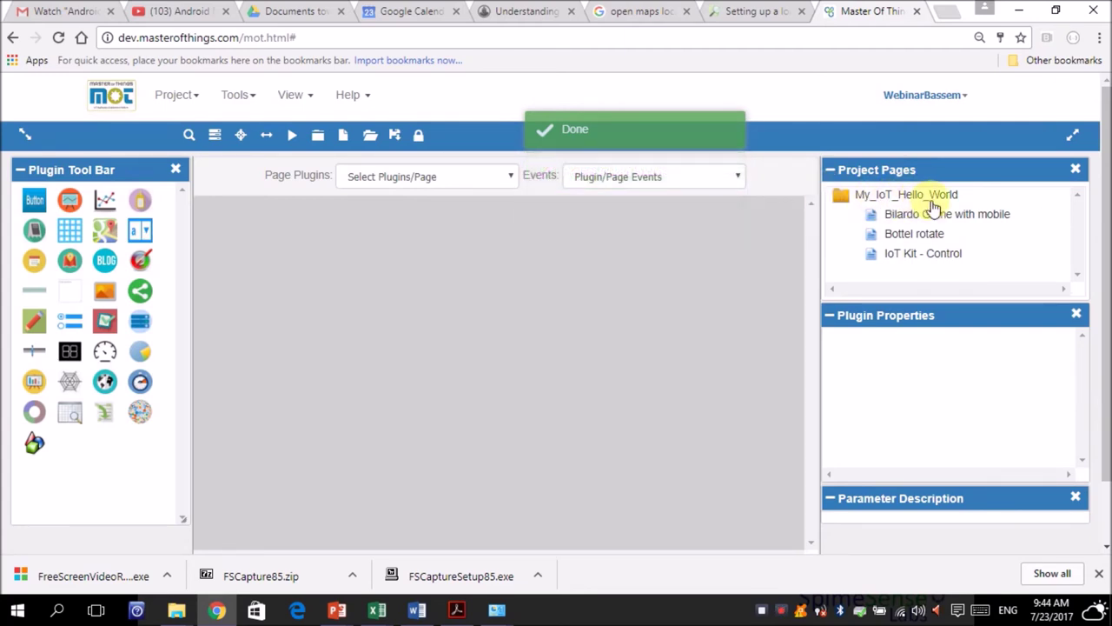
{"action": "left_click", "coordinate": [366, 134]}
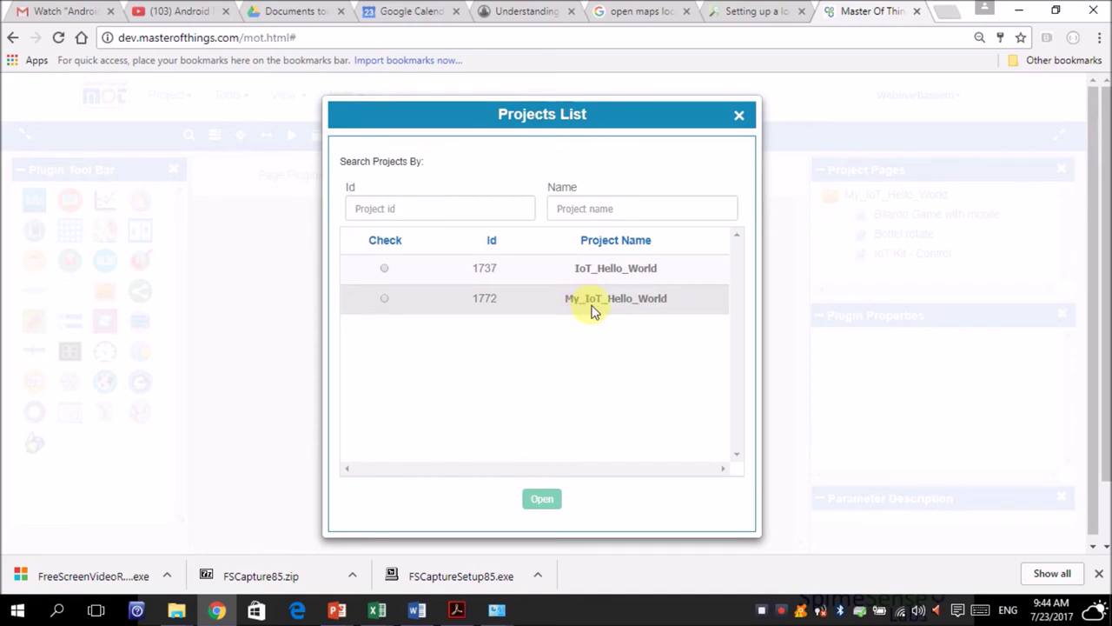
{"action": "left_click", "coordinate": [738, 115]}
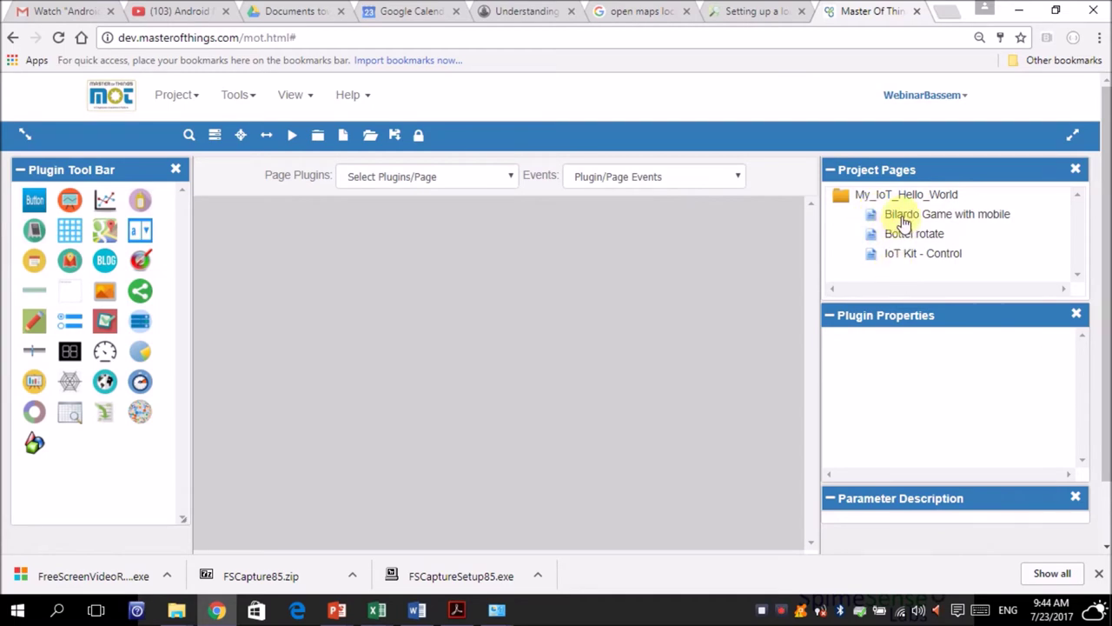
Step: Review the copied project's IoT Kit - Control and Bilardo Game with mobile pages, ending on the Bottel rotate page
{"action": "left_click", "coordinate": [902, 235]}
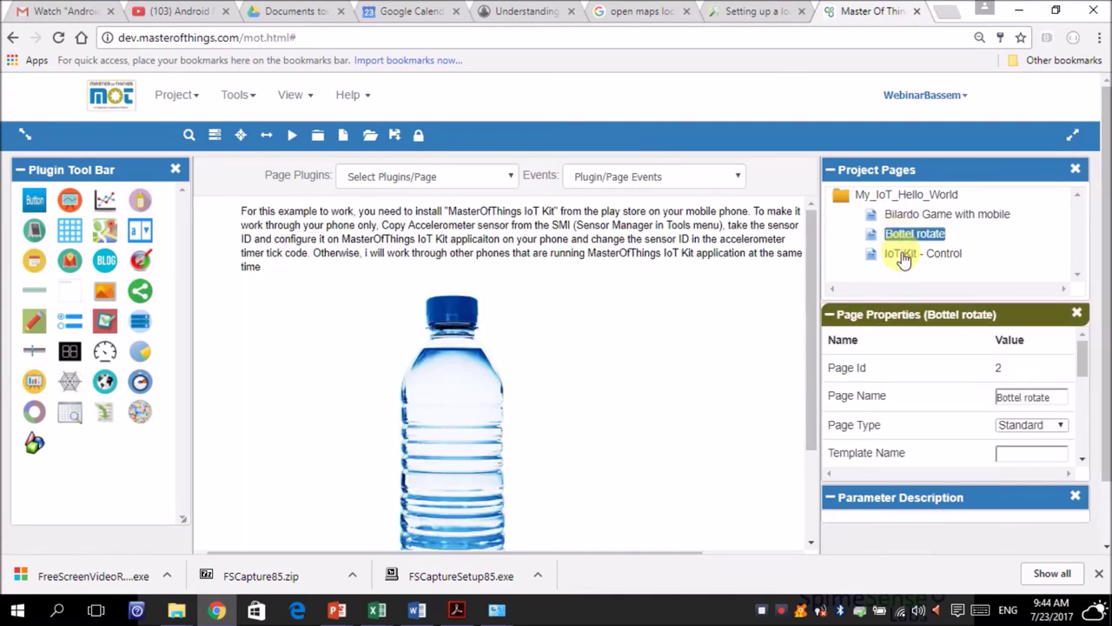
{"action": "left_click", "coordinate": [912, 254]}
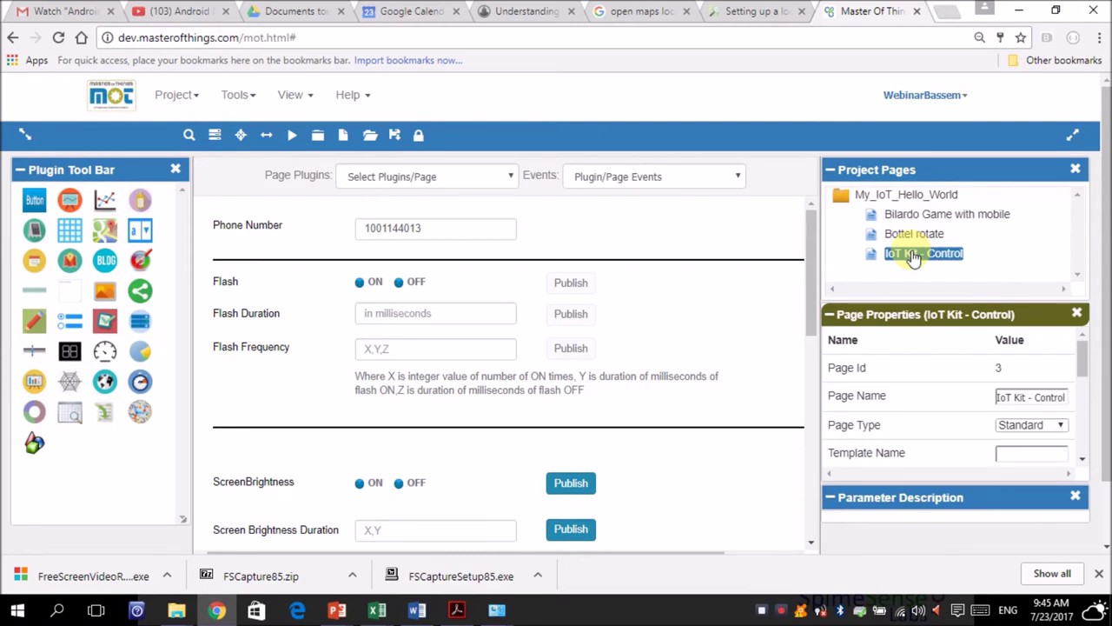
{"action": "left_click", "coordinate": [913, 236]}
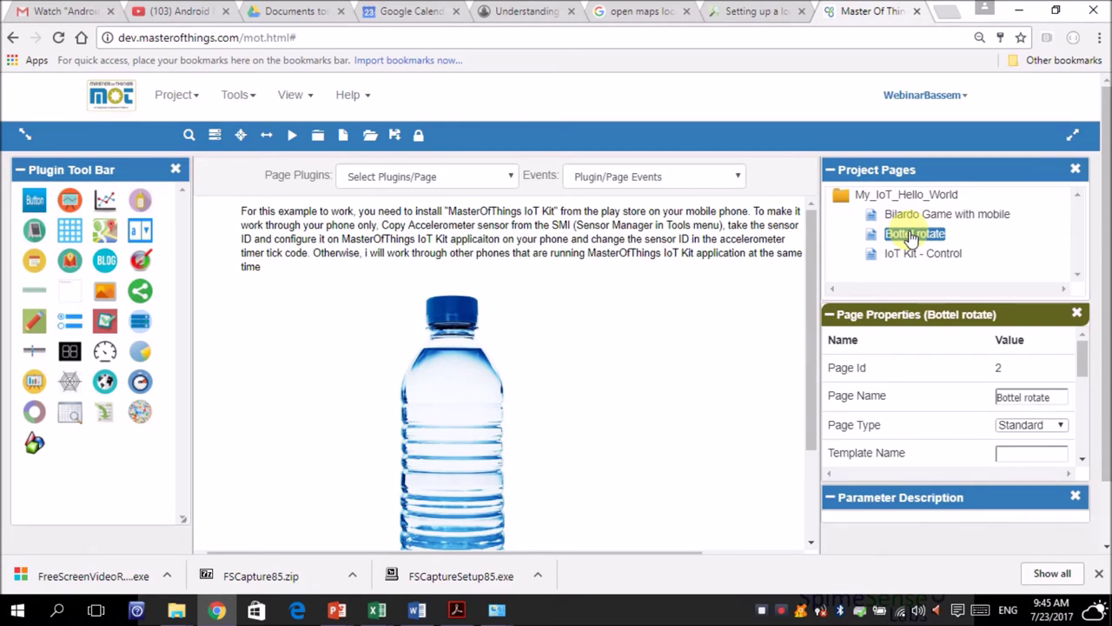
{"action": "left_click", "coordinate": [909, 218]}
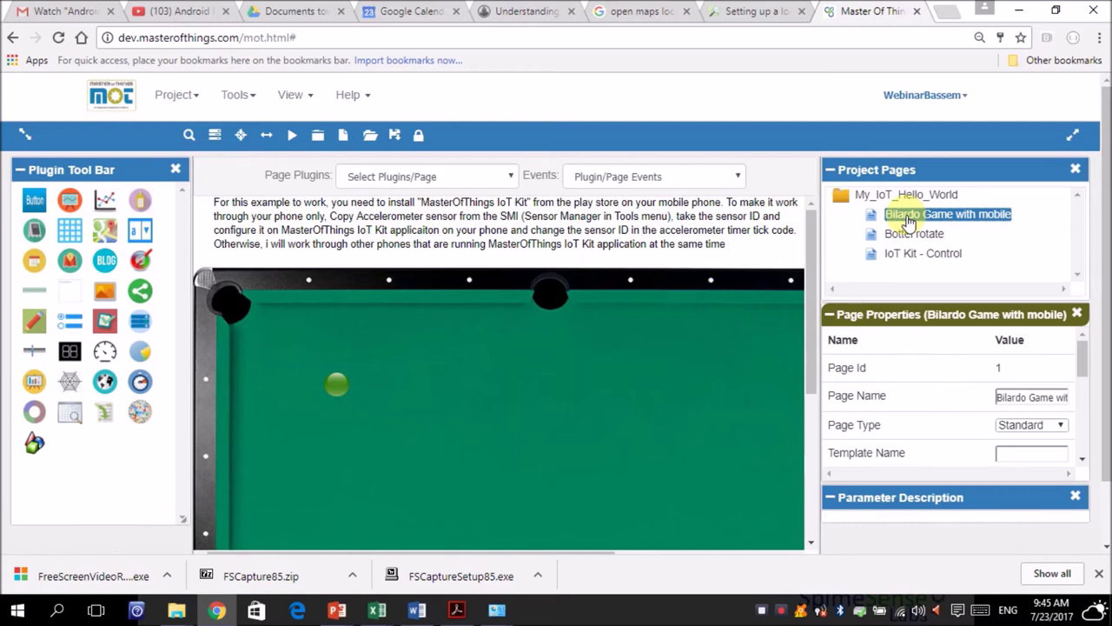
{"action": "left_click", "coordinate": [913, 235]}
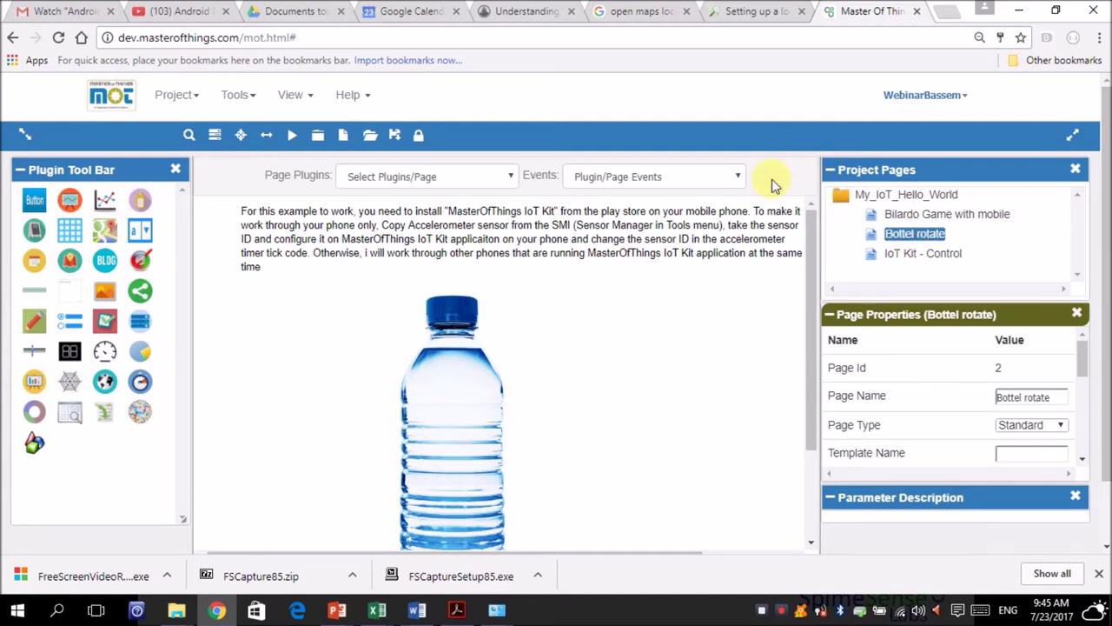
Step: Examine the Bottle image plugin's properties on the Bottel rotate page, in particular its Image URL
{"action": "mouse_move", "coordinate": [814, 305]}
{"action": "left_mouse_down"}
{"action": "mouse_move", "coordinate": [804, 387]}
{"action": "mouse_move", "coordinate": [810, 295]}
{"action": "mouse_move", "coordinate": [811, 394]}
{"action": "mouse_move", "coordinate": [810, 290]}
{"action": "left_mouse_up"}
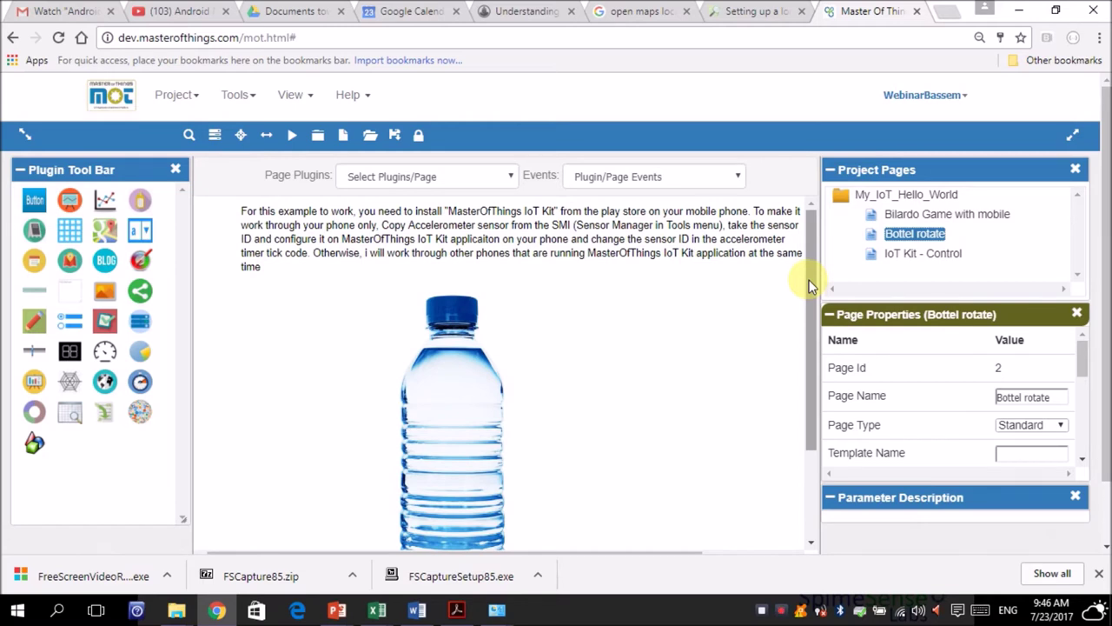
{"action": "left_click", "coordinate": [471, 367]}
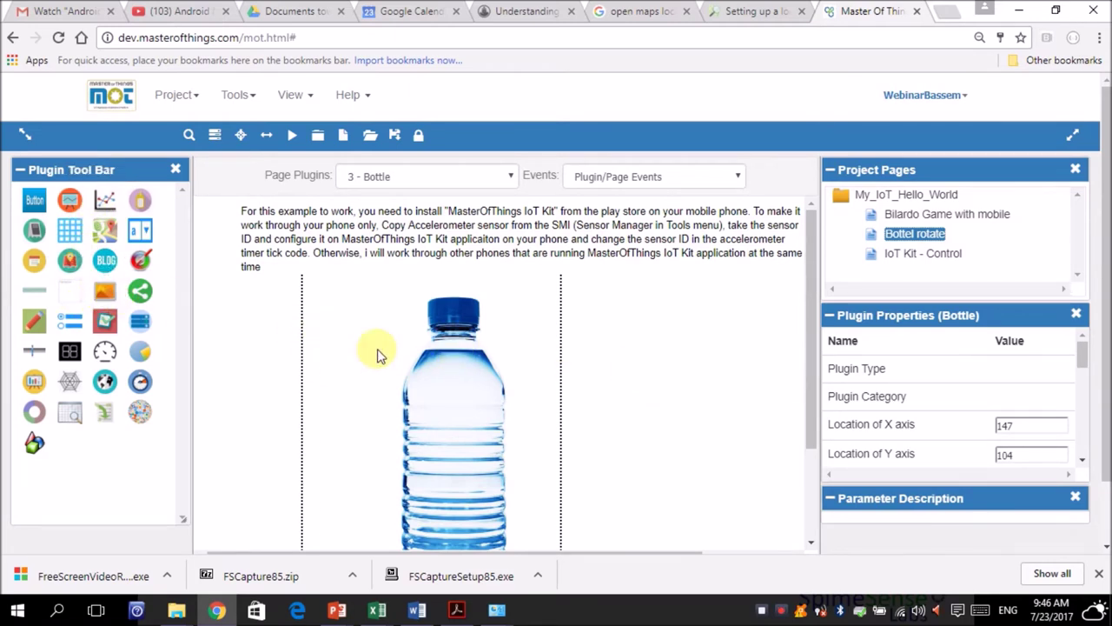
{"action": "mouse_move", "coordinate": [1084, 365]}
{"action": "left_click_drag", "start_coordinate": [1083, 365], "coordinate": [1084, 398]}
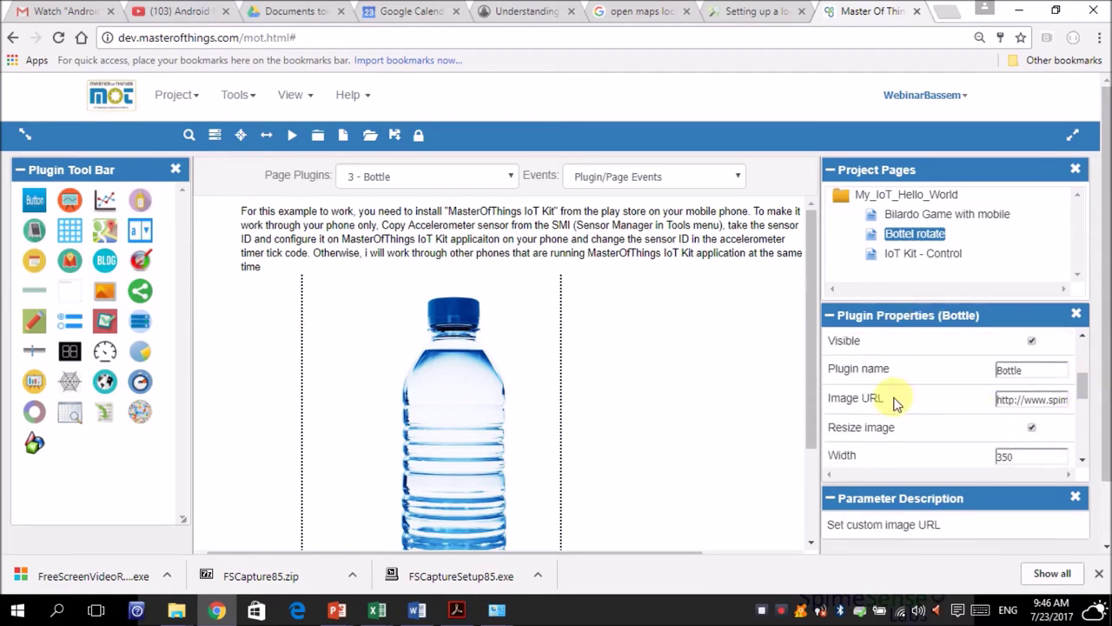
{"action": "double_click", "coordinate": [1034, 399]}
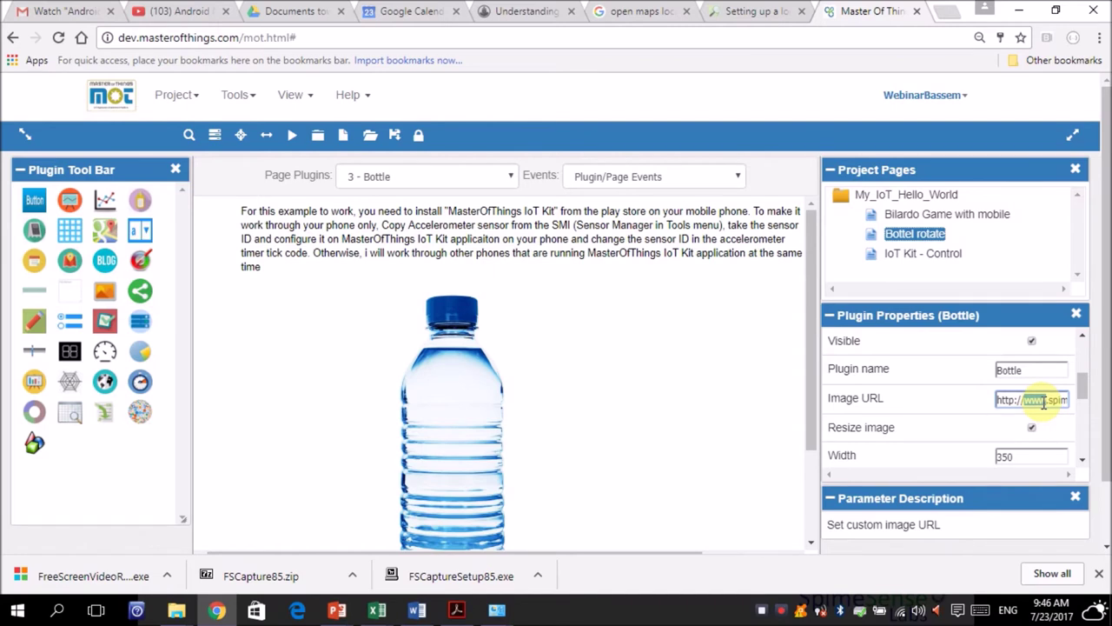
{"action": "left_click", "coordinate": [1044, 402]}
{"action": "left_click", "coordinate": [489, 409]}
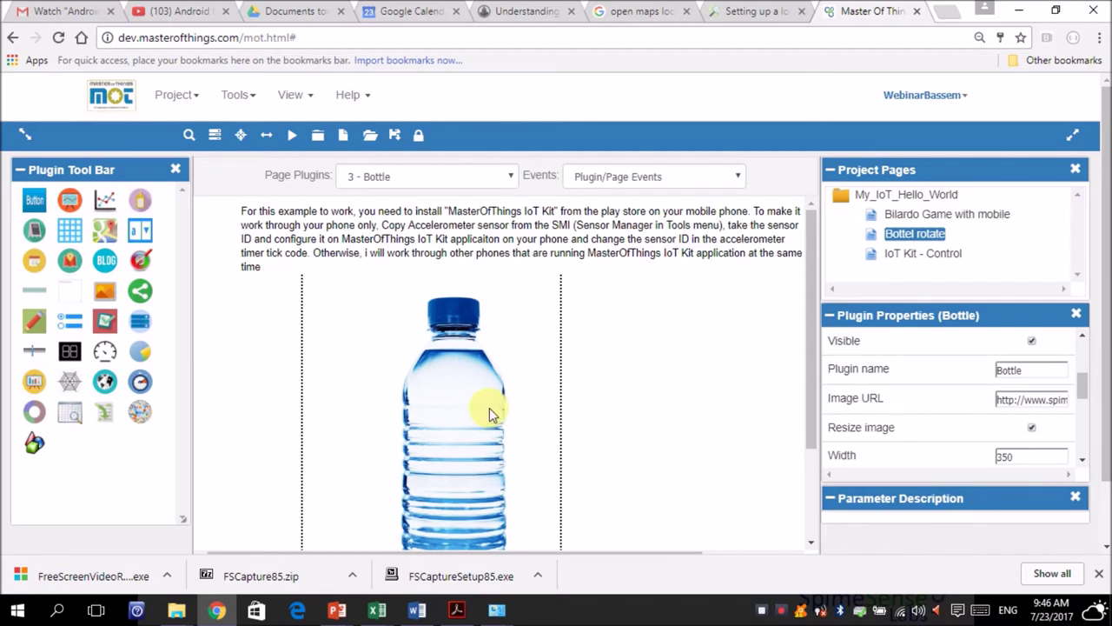
Step: Examine the properties of the instruction text label above the bottle, from its name and caption to its size settings
{"action": "left_click", "coordinate": [323, 242]}
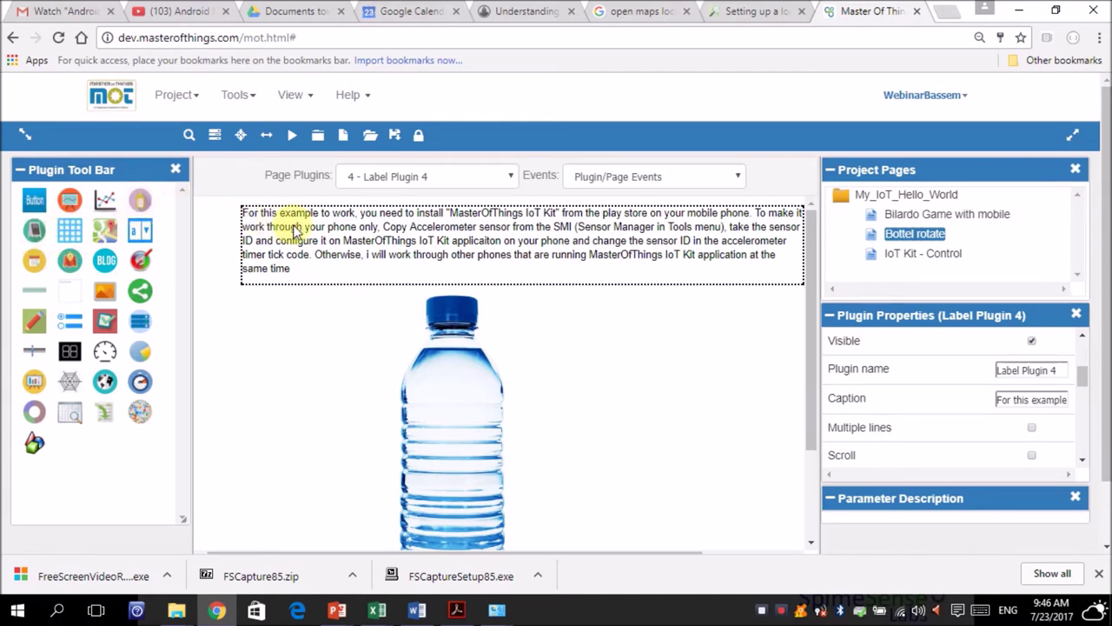
{"action": "mouse_move", "coordinate": [994, 368]}
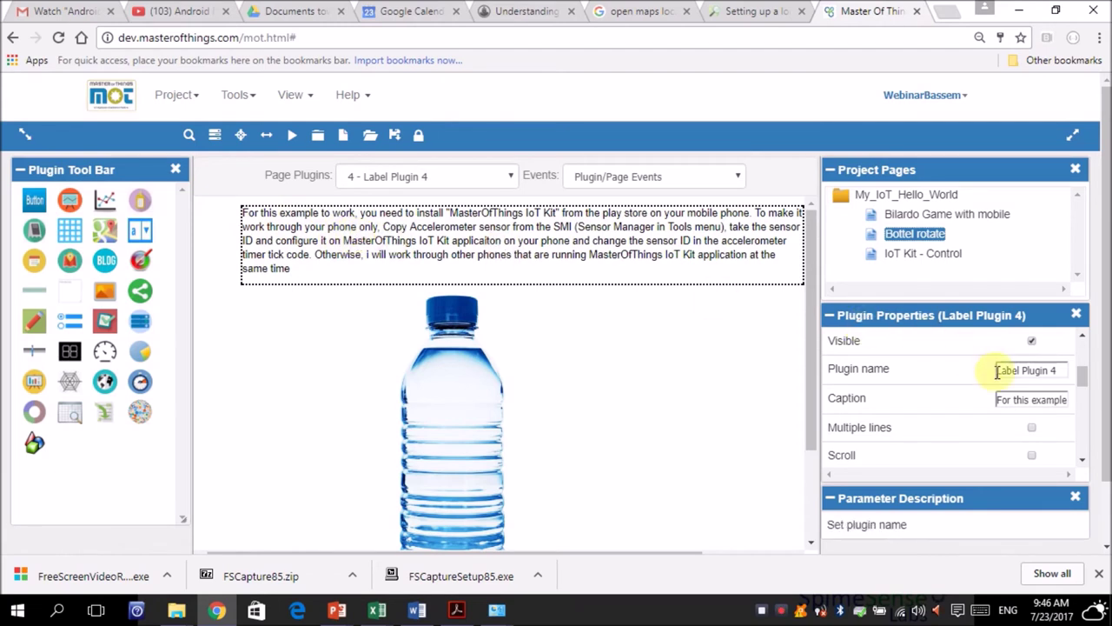
{"action": "mouse_move", "coordinate": [1083, 376]}
{"action": "left_mouse_down"}
{"action": "mouse_move", "coordinate": [1081, 350]}
{"action": "mouse_move", "coordinate": [1083, 388]}
{"action": "left_mouse_up"}
{"action": "left_click", "coordinate": [988, 337]}
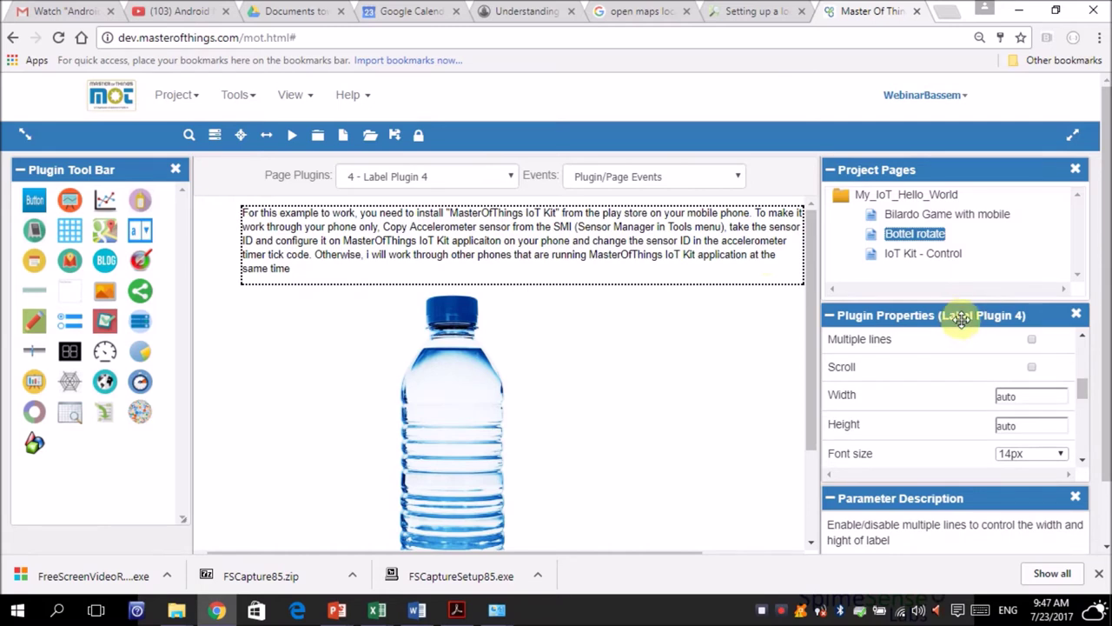
Step: Examine the instruction label's Caption property and compare it with the text shown on the page
{"action": "mouse_move", "coordinate": [1083, 387]}
{"action": "left_mouse_down"}
{"action": "mouse_move", "coordinate": [1083, 449]}
{"action": "mouse_move", "coordinate": [1083, 377]}
{"action": "left_mouse_up"}
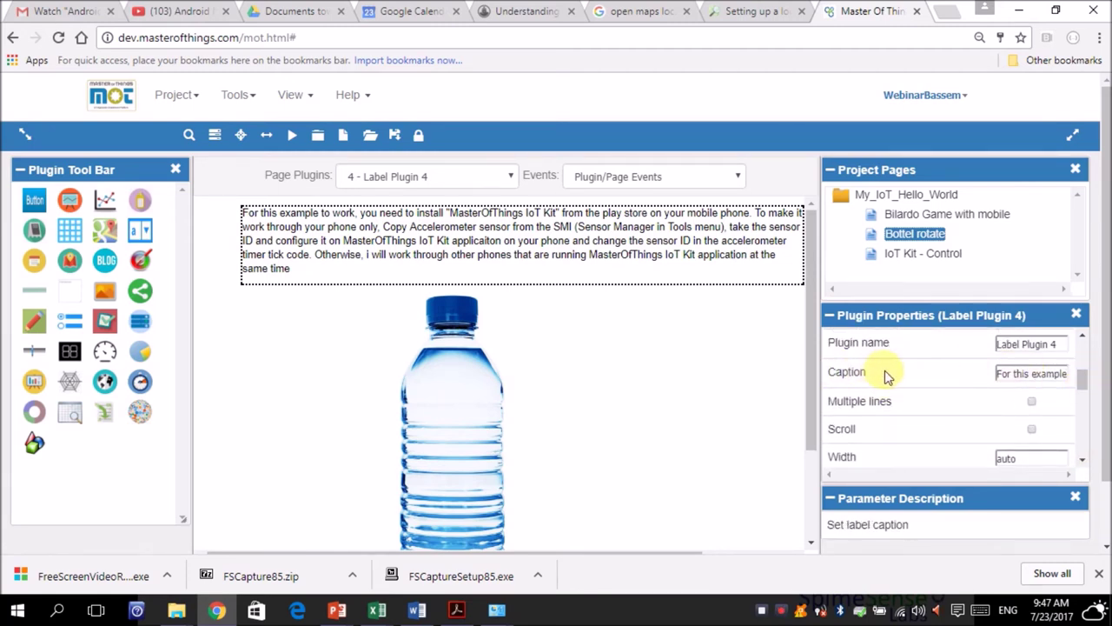
{"action": "double_click", "coordinate": [841, 373]}
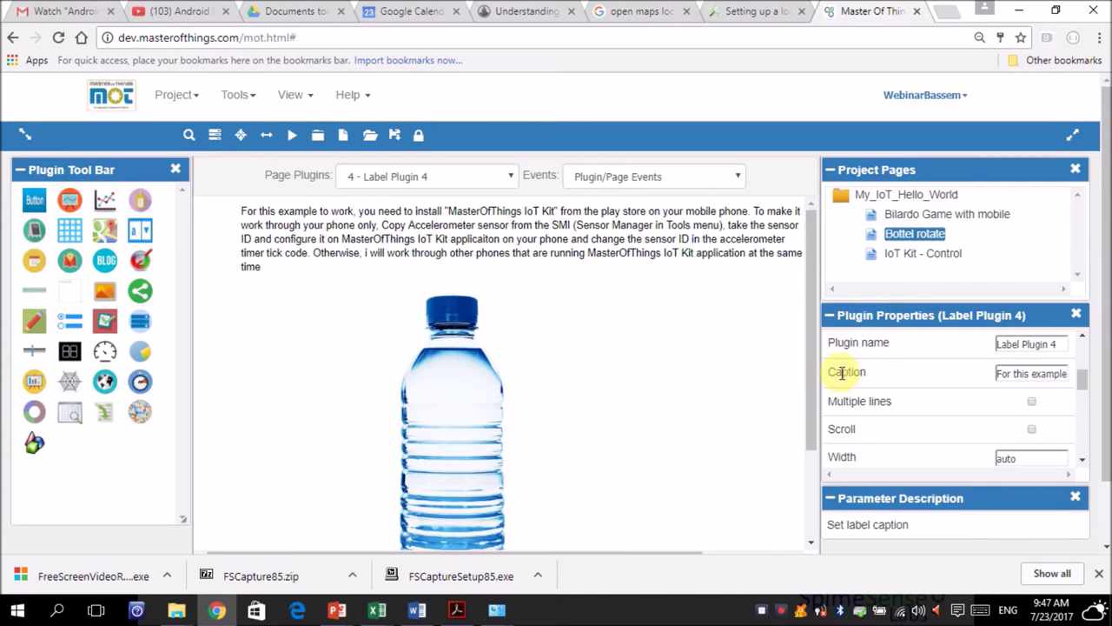
{"action": "left_click", "coordinate": [1019, 373]}
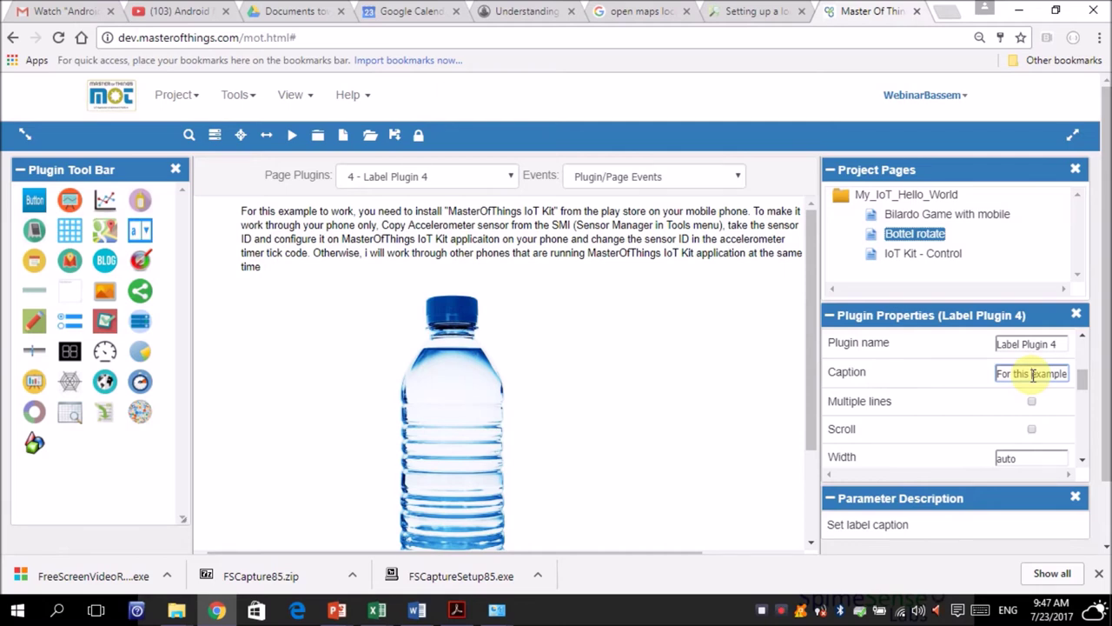
{"action": "left_click", "coordinate": [597, 213]}
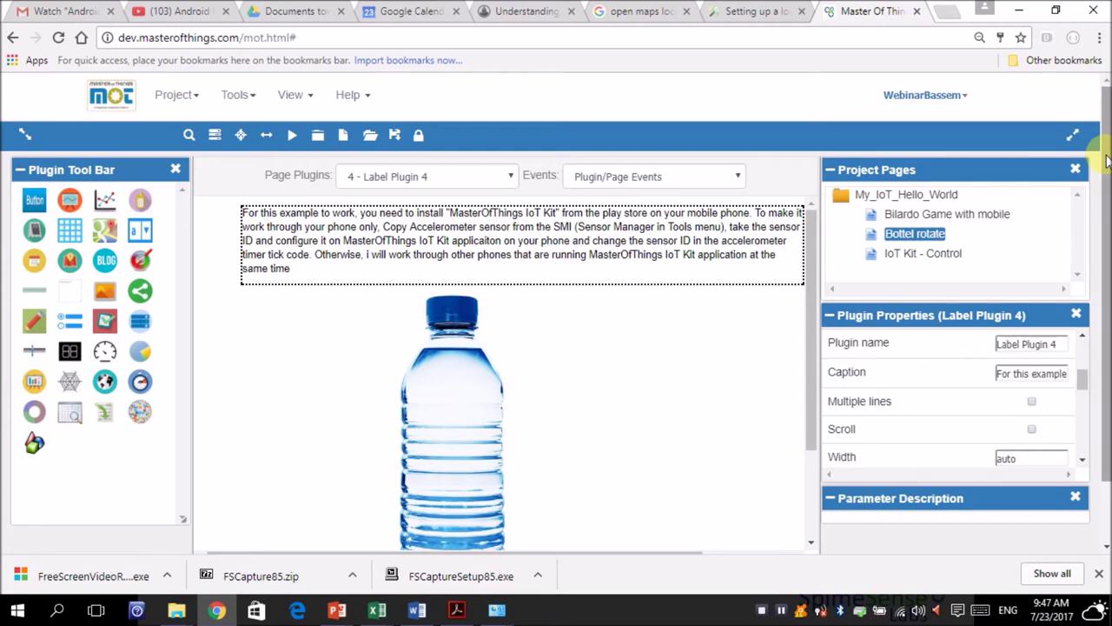
Step: Open the Sensor Manager and start copying the SensorKitV2_Accelerometer sensor
{"action": "left_click", "coordinate": [252, 100]}
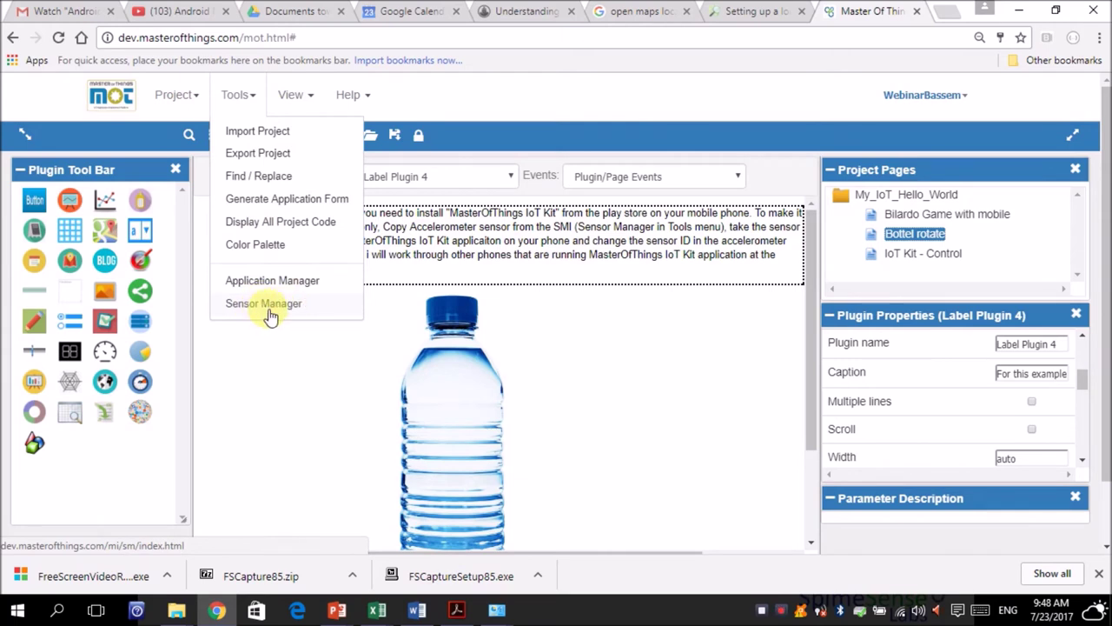
{"action": "left_click", "coordinate": [249, 309]}
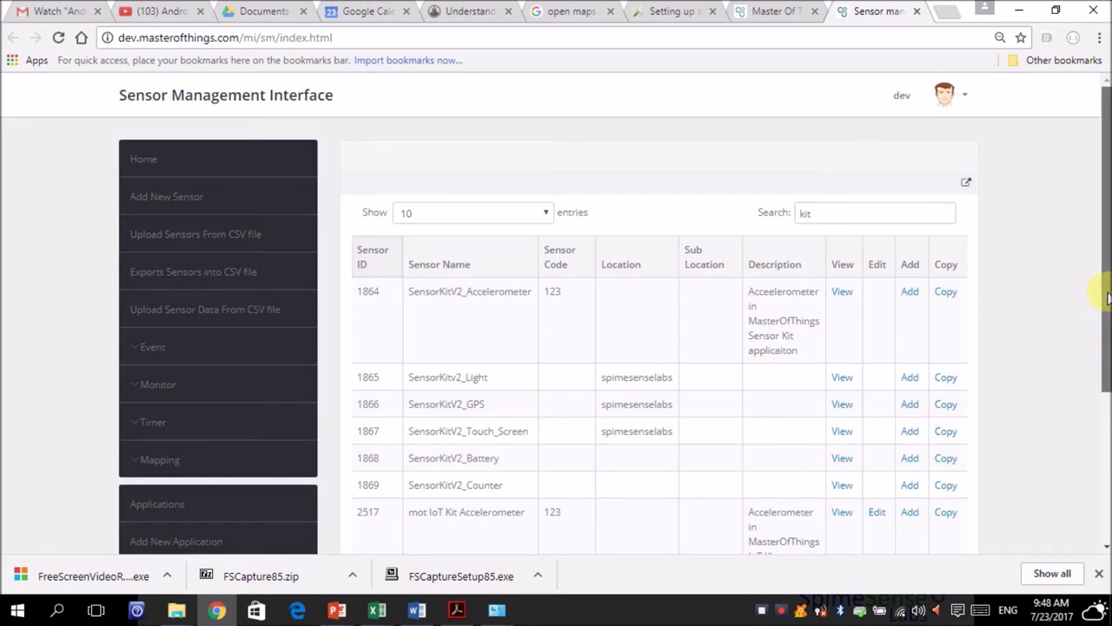
{"action": "left_click_drag", "start_coordinate": [1108, 298], "coordinate": [1108, 336]}
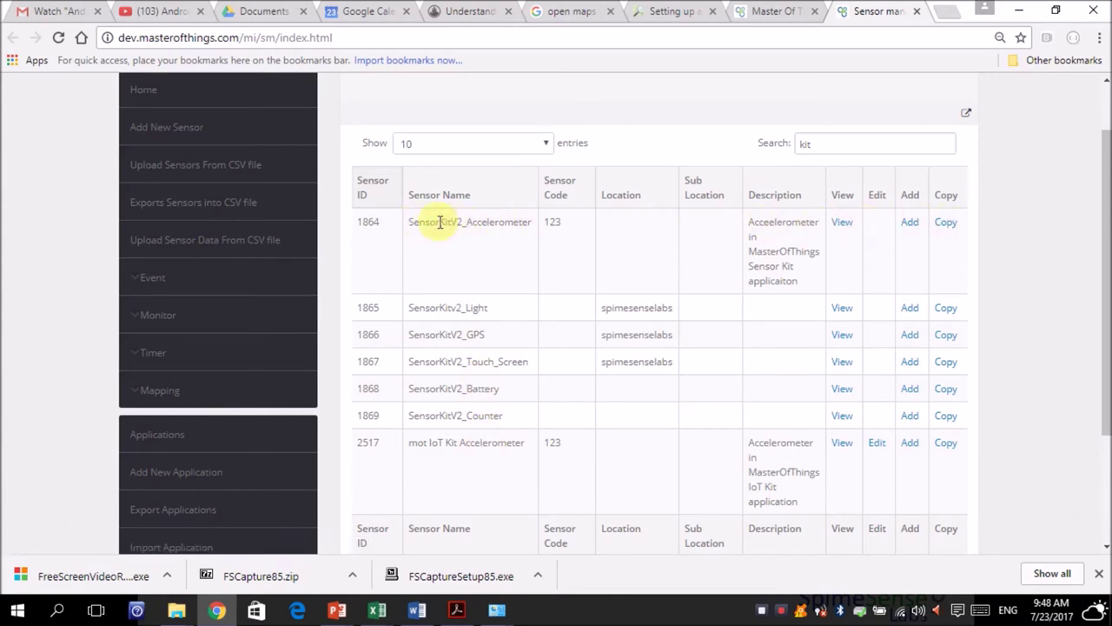
{"action": "double_click", "coordinate": [489, 222]}
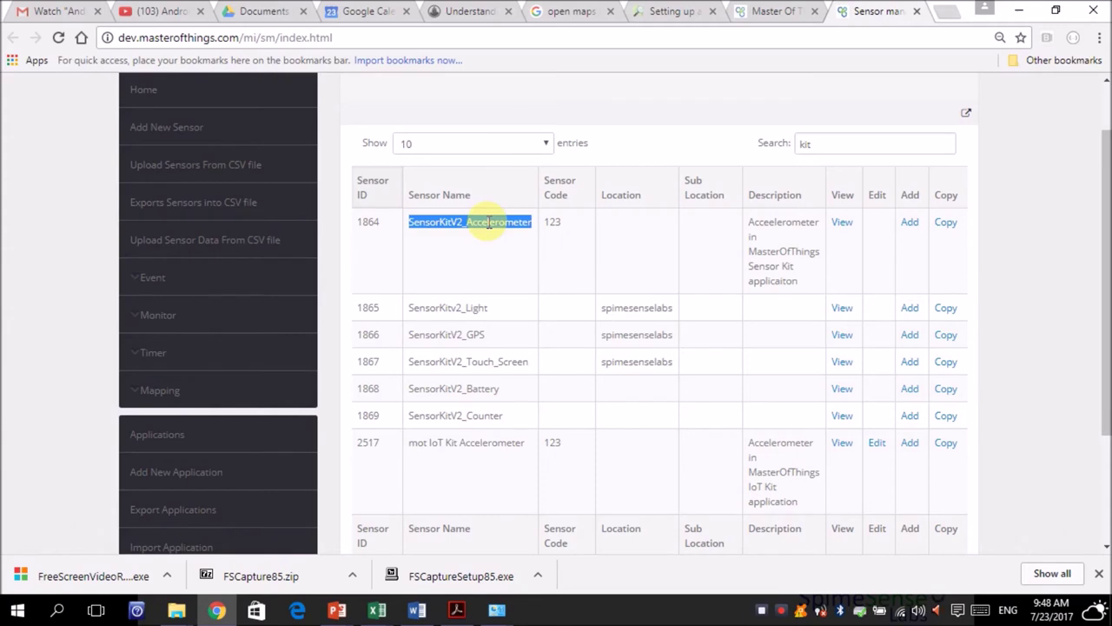
{"action": "left_click", "coordinate": [489, 222]}
{"action": "left_click", "coordinate": [947, 223]}
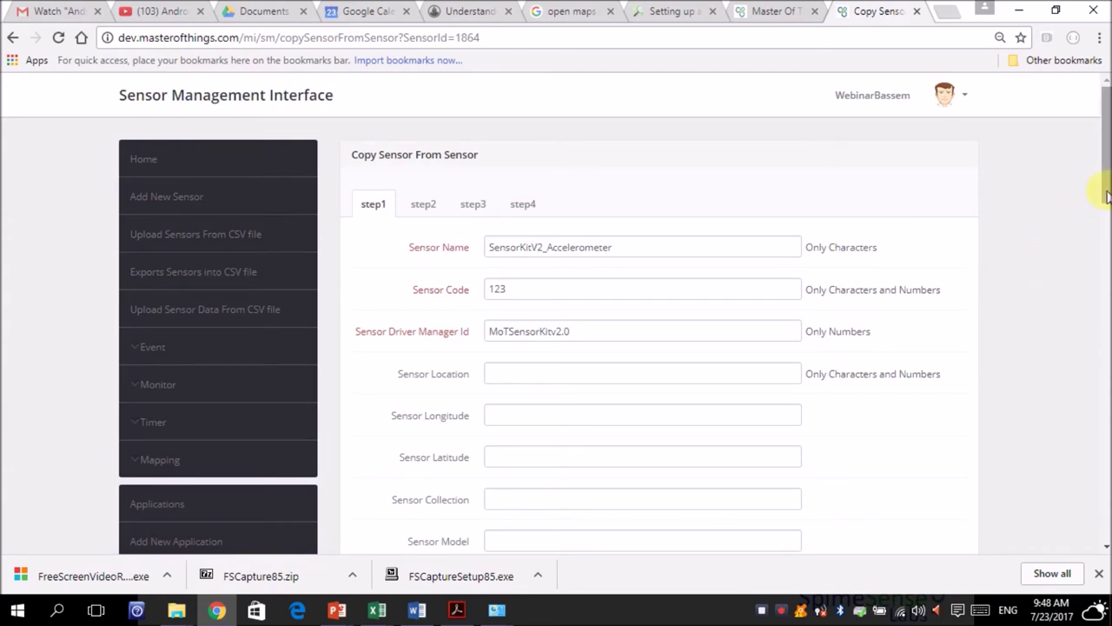
Step: Review the first-step fields of the sensor copy and set the Sensor Code to IoT Session Code
{"action": "left_click_drag", "start_coordinate": [1106, 196], "coordinate": [1106, 216]}
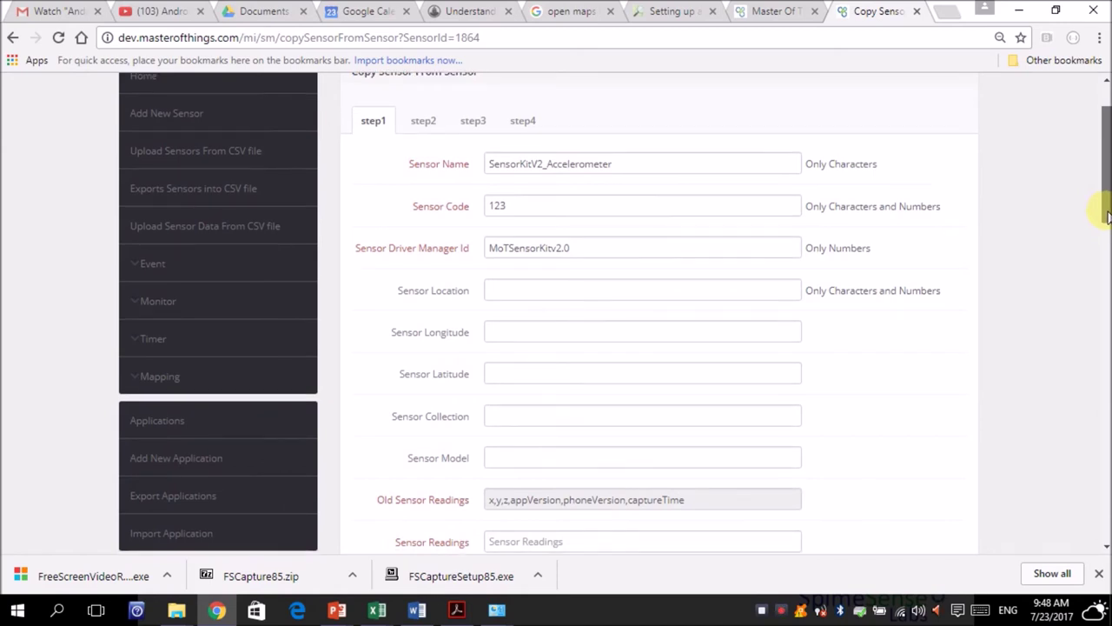
{"action": "scroll", "coordinate": [1102, 216], "scroll_direction": "down", "scroll_amount": 1}
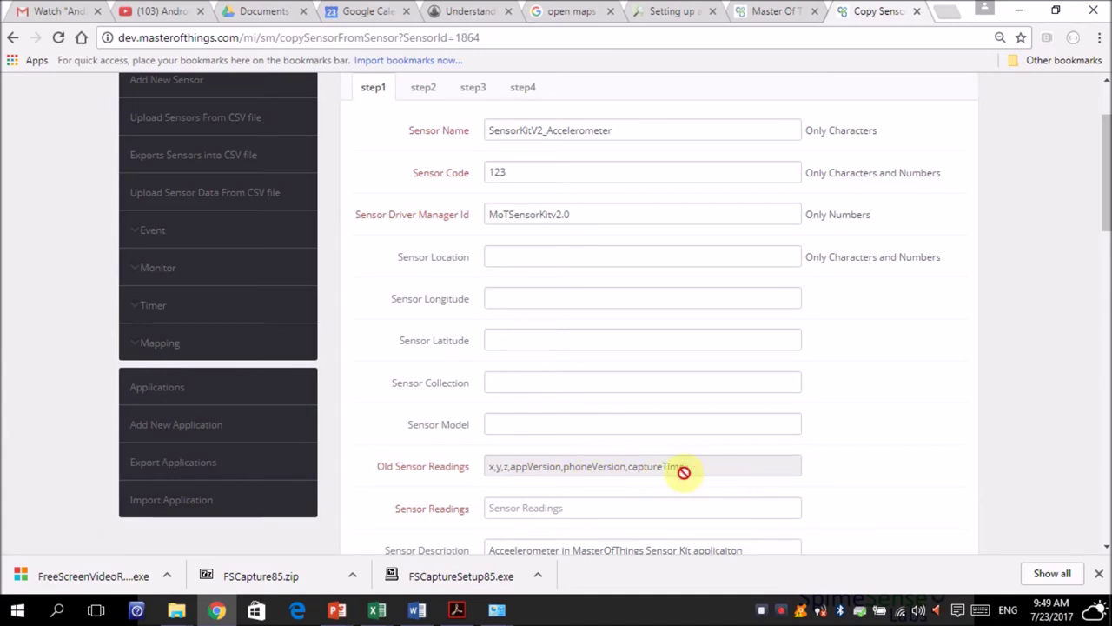
{"action": "scroll", "coordinate": [762, 495], "scroll_direction": "up", "scroll_amount": 1}
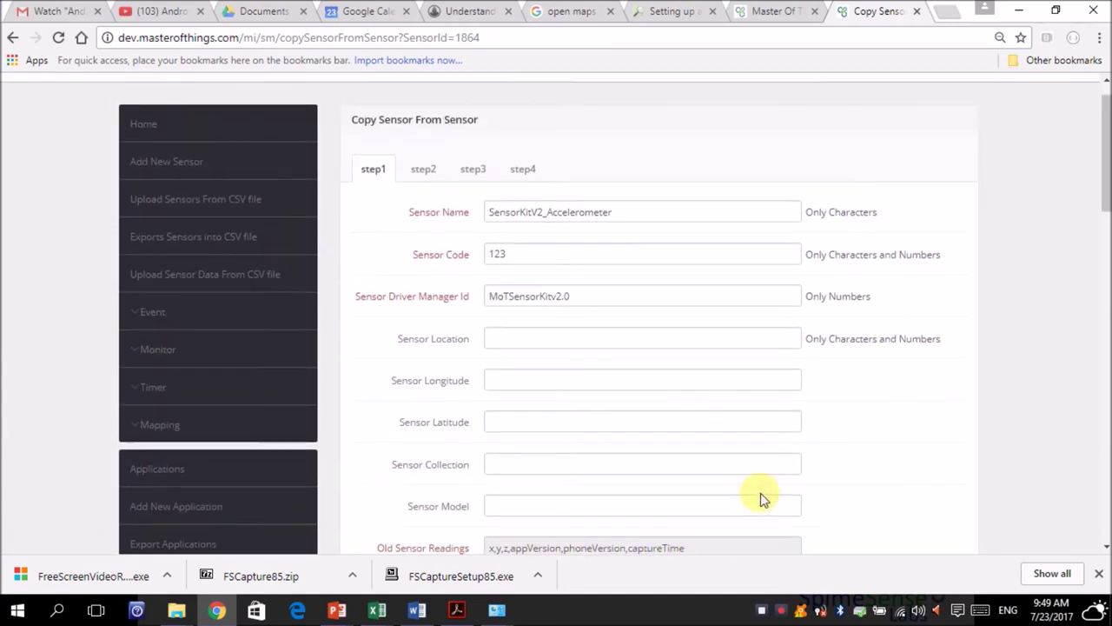
{"action": "double_click", "coordinate": [557, 213]}
{"action": "left_click", "coordinate": [546, 214]}
{"action": "left_click_drag", "start_coordinate": [546, 214], "coordinate": [487, 214]}
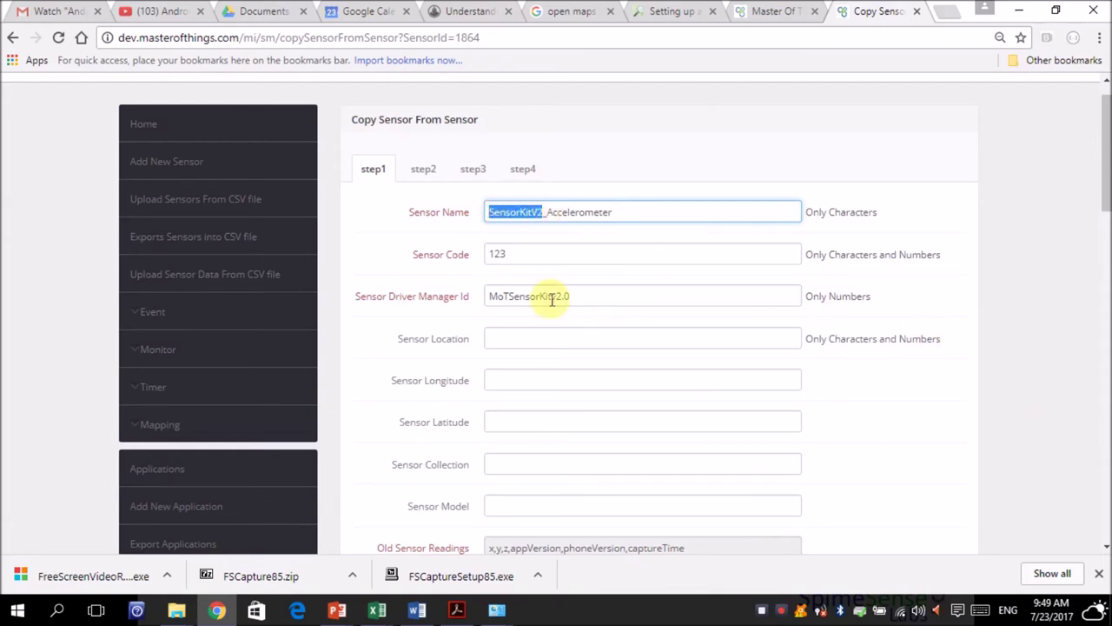
{"action": "double_click", "coordinate": [499, 255]}
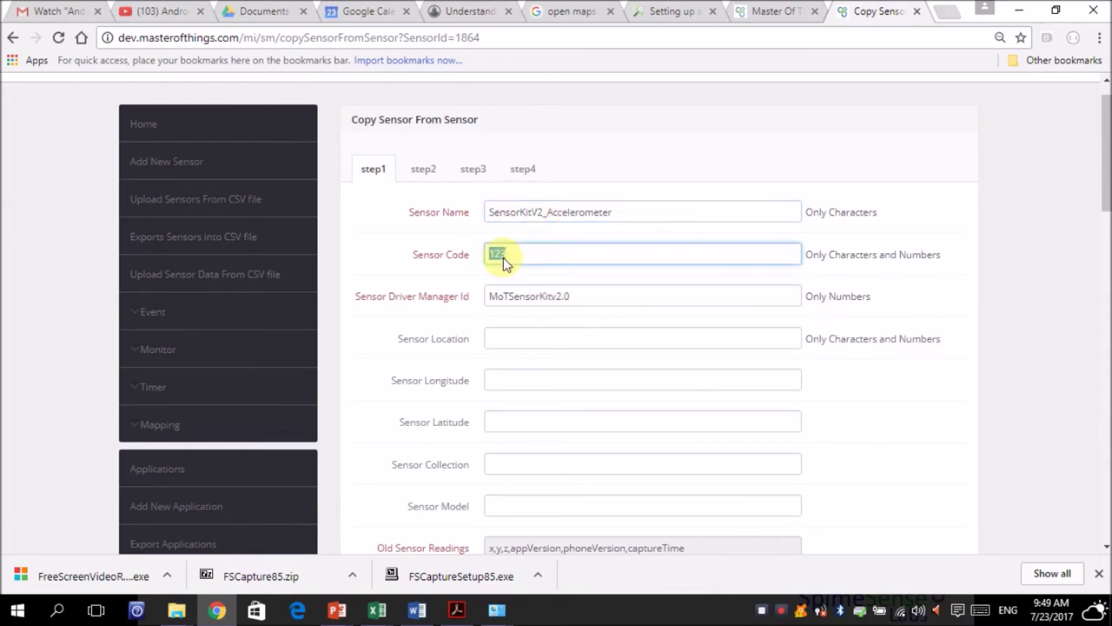
{"action": "double_click", "coordinate": [584, 261]}
{"action": "type", "text": "IoT Session Code"}
Step: Rename the sensor copy to IoT Session_Accelerometer by replacing the SensorKitV2 prefix in its Sensor Name
{"action": "left_click", "coordinate": [545, 213]}
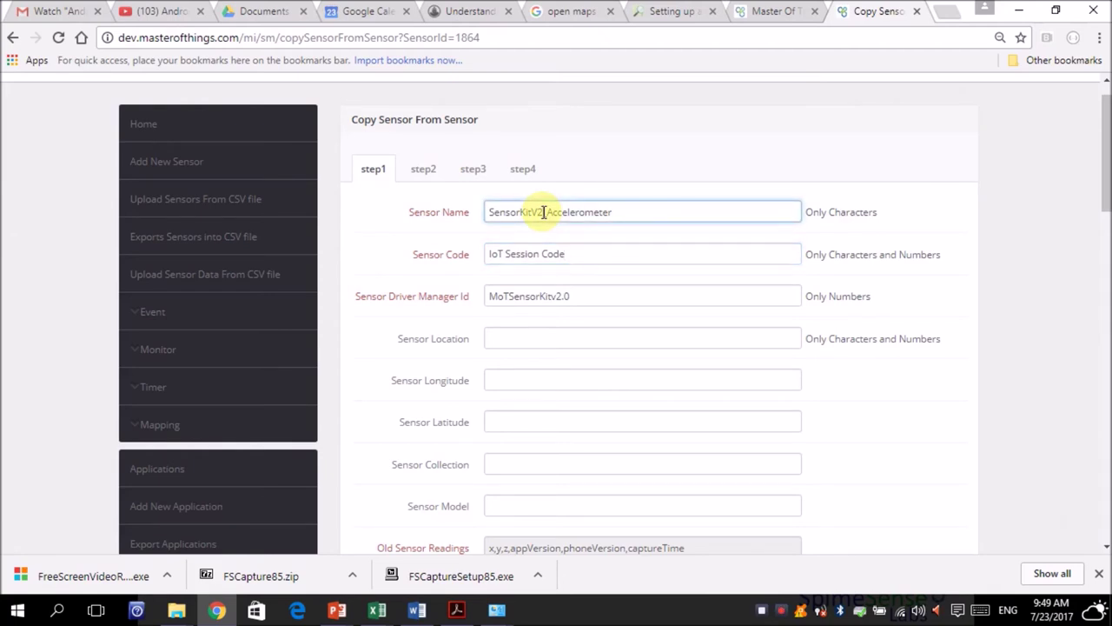
{"action": "key", "text": "shift+Home"}
{"action": "type", "text": "IoT Se"}
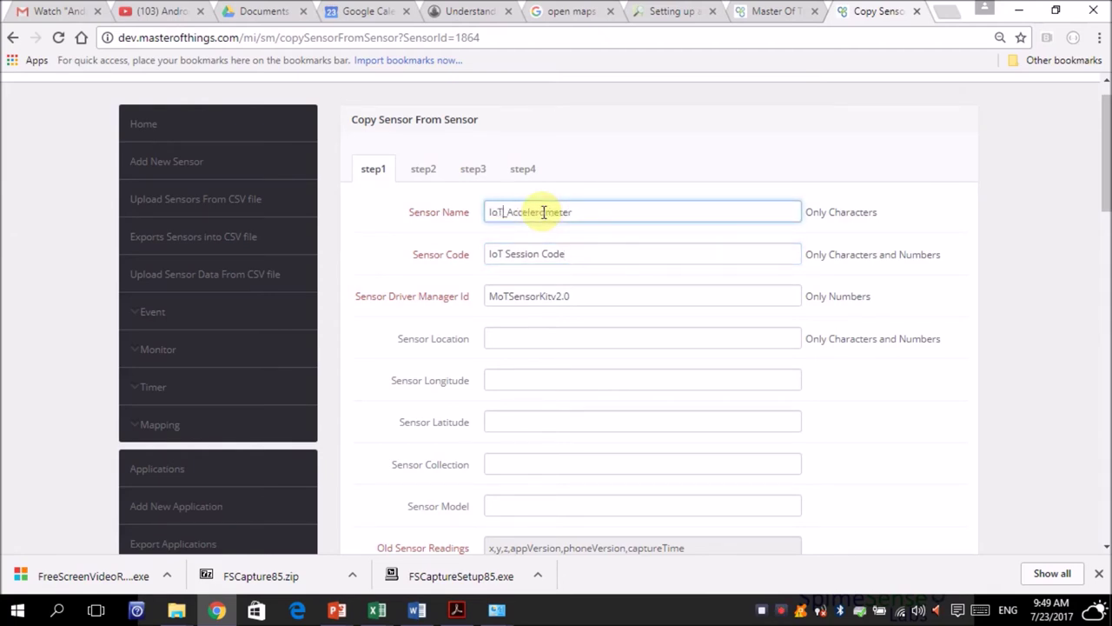
{"action": "type", "text": "ssion"}
Step: Keep the remaining step 1 settings and proceed through step 2 to the reading details in step 3
{"action": "scroll", "coordinate": [801, 462], "scroll_direction": "down", "scroll_amount": 2}
{"action": "scroll", "coordinate": [804, 464], "scroll_direction": "down", "scroll_amount": 2}
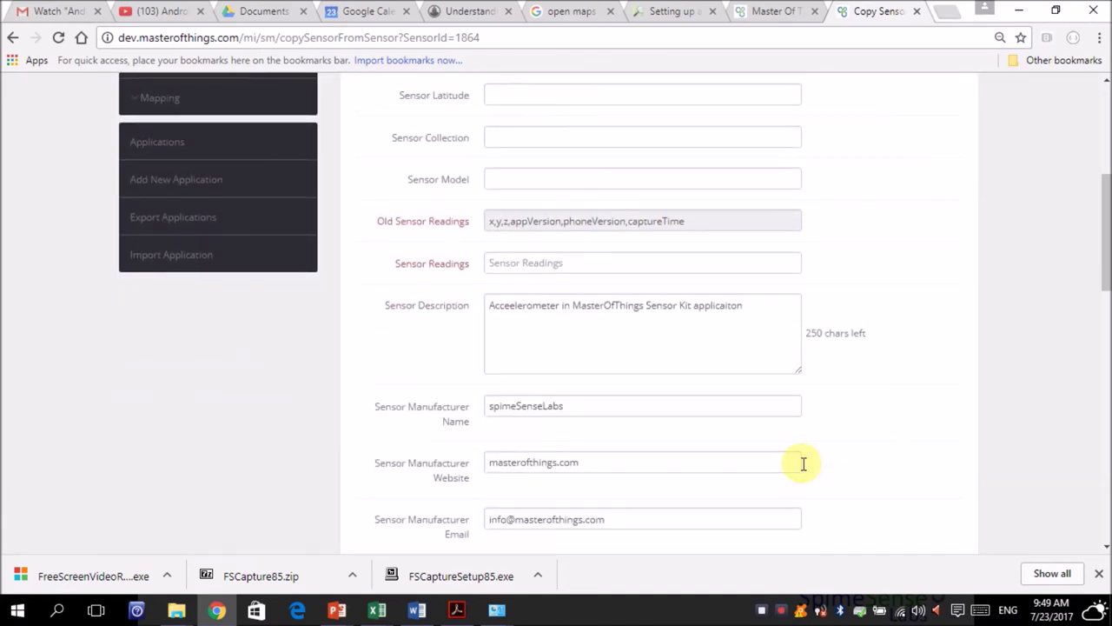
{"action": "scroll", "coordinate": [803, 464], "scroll_direction": "down", "scroll_amount": 4}
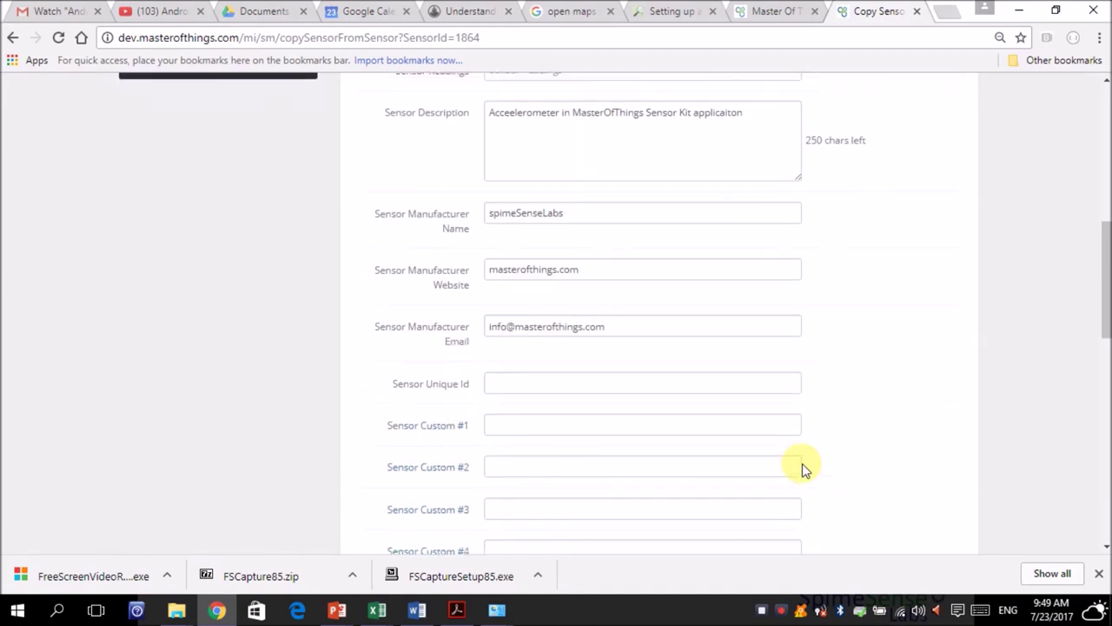
{"action": "scroll", "coordinate": [803, 463], "scroll_direction": "down", "scroll_amount": 7}
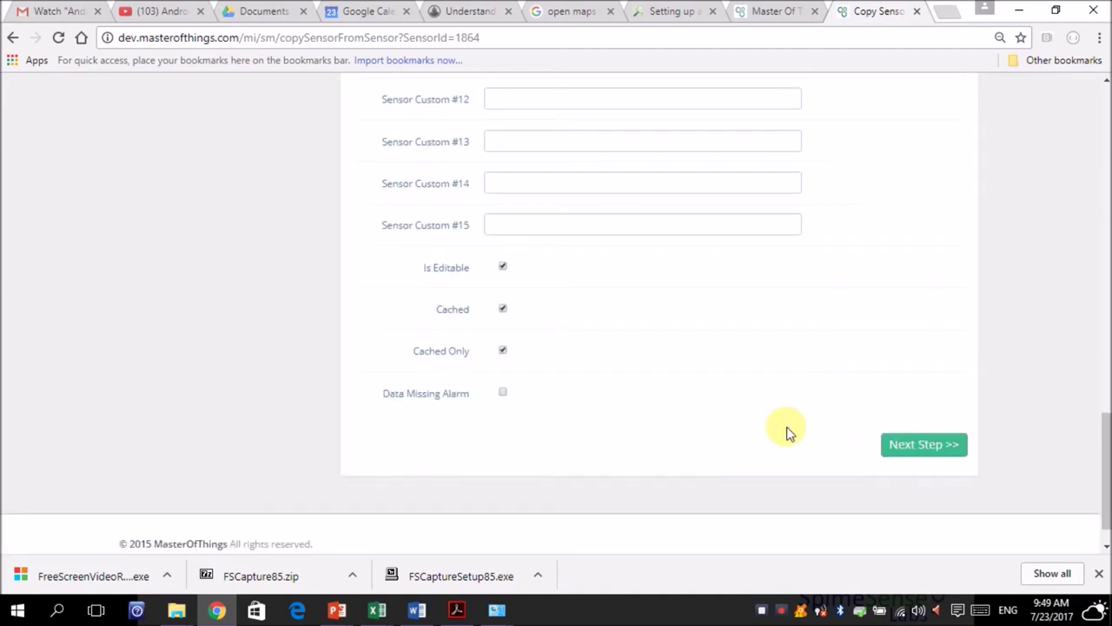
{"action": "scroll", "coordinate": [787, 432], "scroll_direction": "up", "scroll_amount": 1}
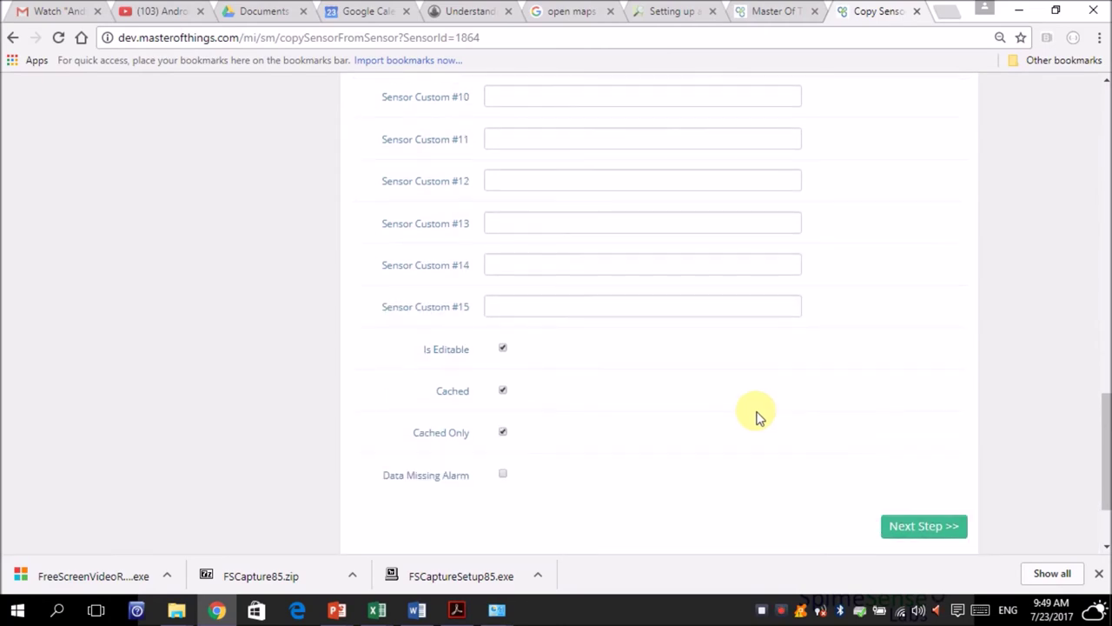
{"action": "scroll", "coordinate": [947, 521], "scroll_direction": "down", "scroll_amount": 5}
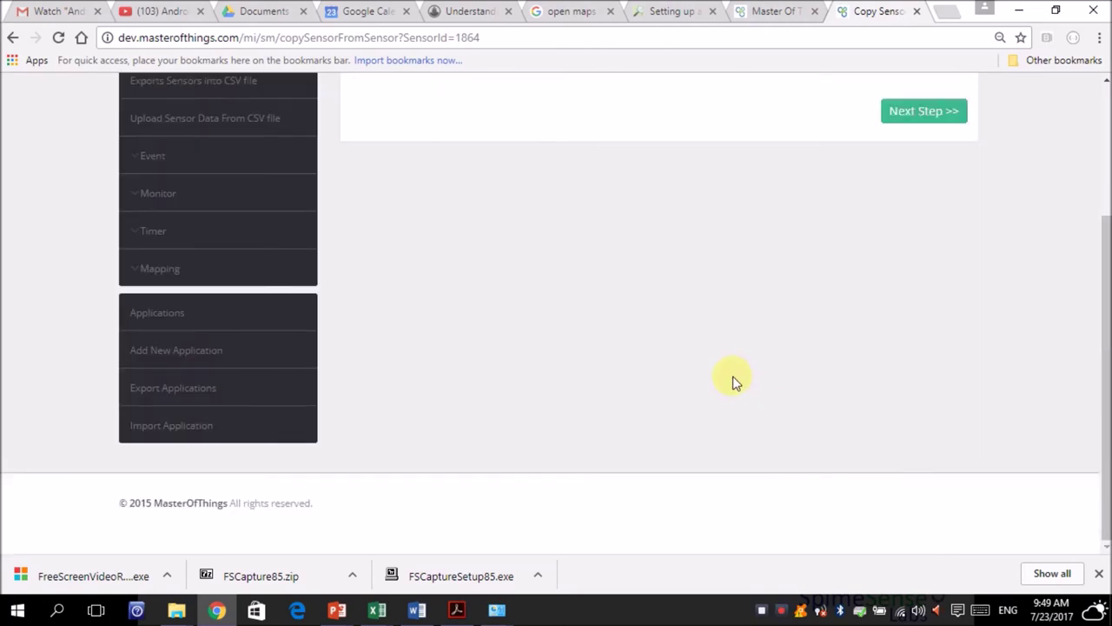
{"action": "scroll", "coordinate": [733, 383], "scroll_direction": "up", "scroll_amount": 2}
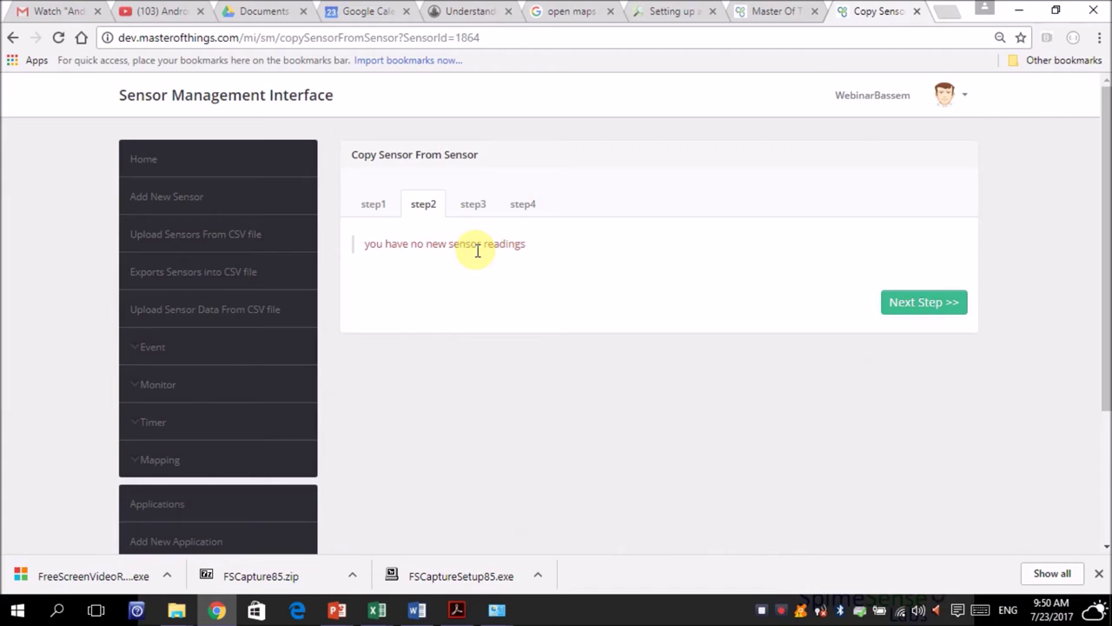
{"action": "left_click", "coordinate": [912, 314]}
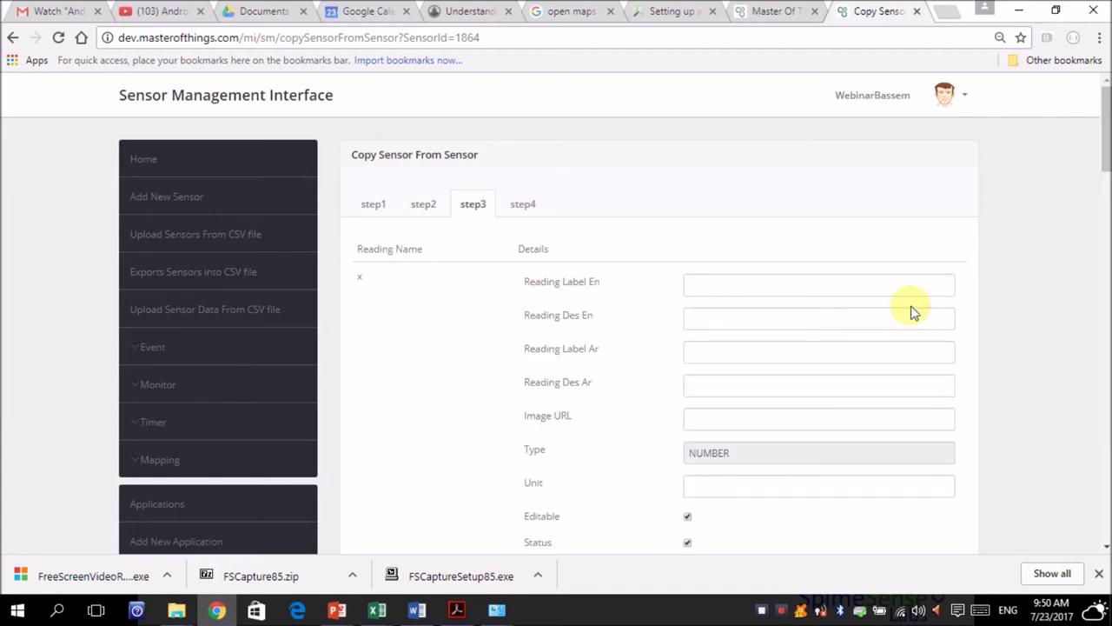
Step: Keep the default reading details and min/max limits, and complete the sensor copy
{"action": "scroll", "coordinate": [913, 313], "scroll_direction": "down", "scroll_amount": 8}
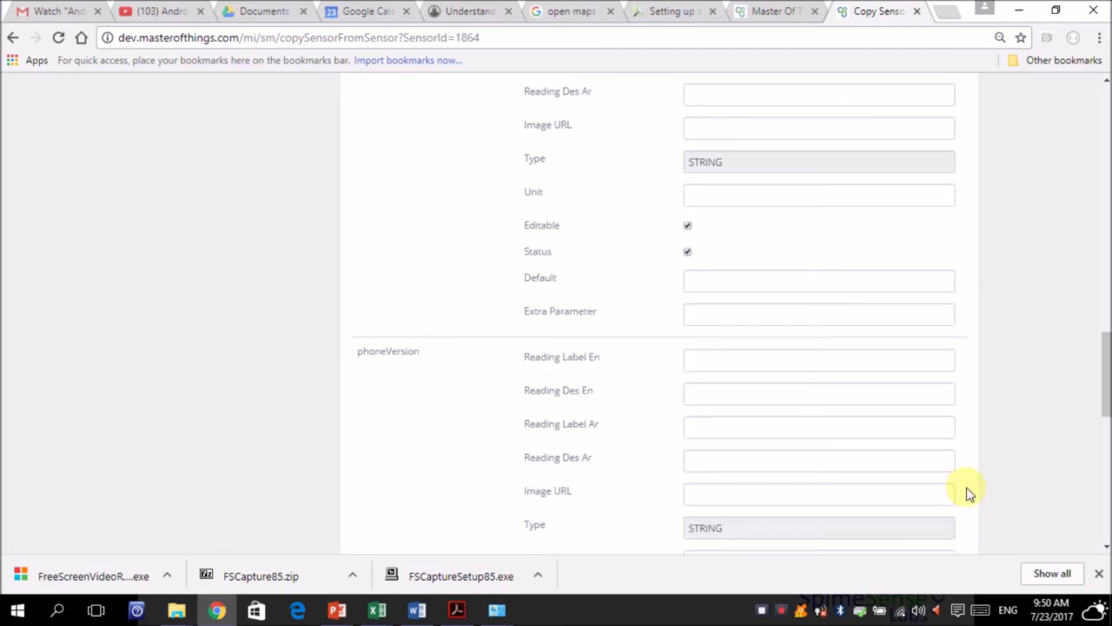
{"action": "scroll", "coordinate": [970, 493], "scroll_direction": "down", "scroll_amount": 6}
{"action": "left_click", "coordinate": [931, 401]}
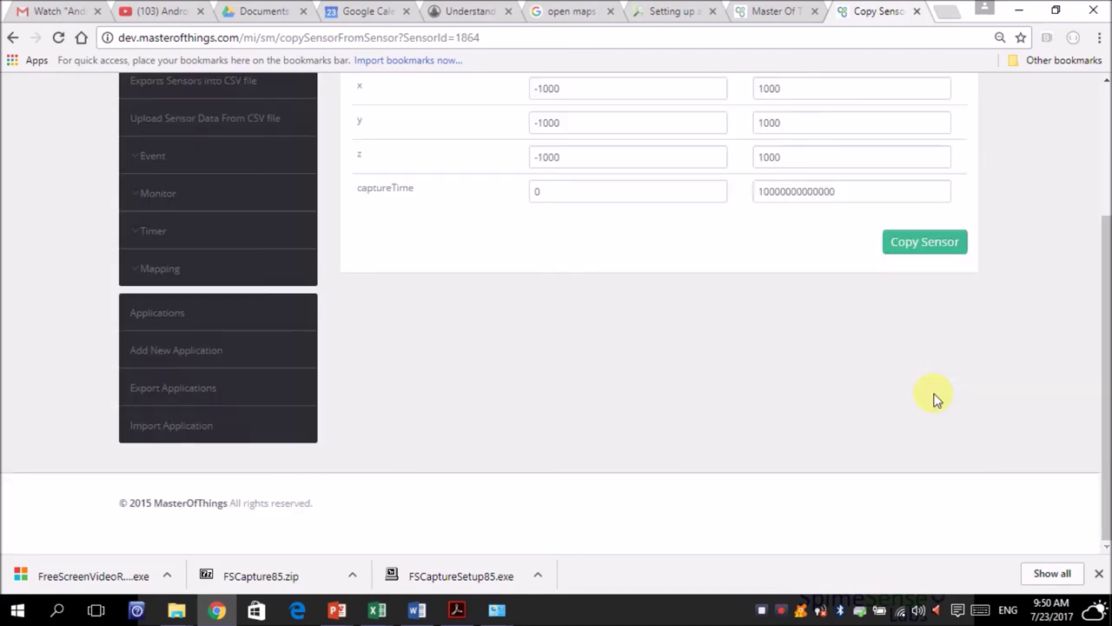
{"action": "scroll", "coordinate": [816, 386], "scroll_direction": "up", "scroll_amount": 3}
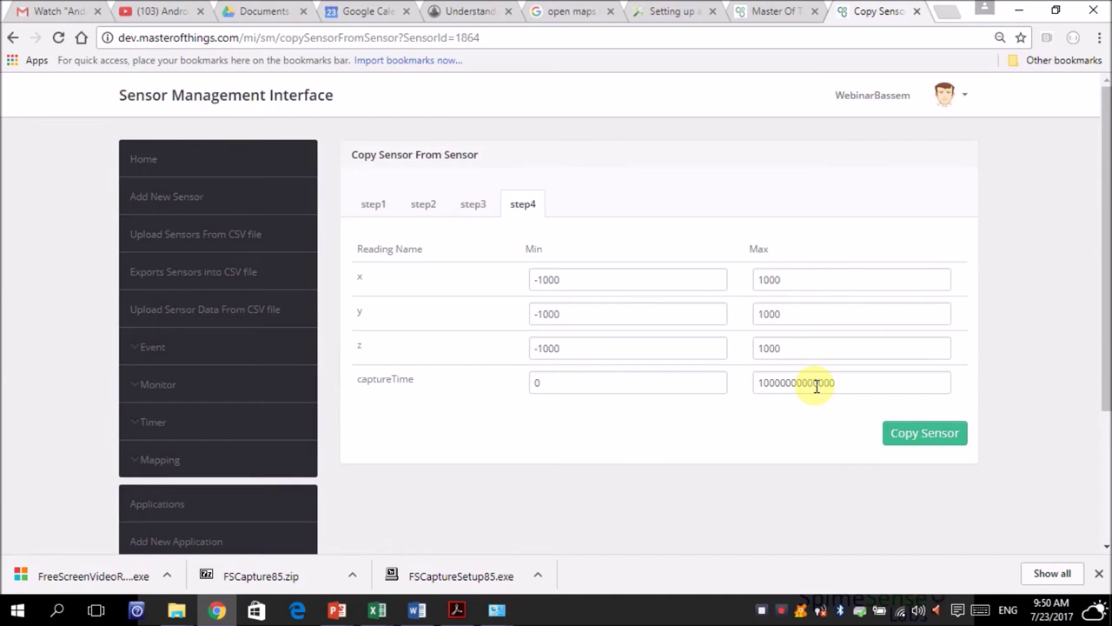
{"action": "left_click", "coordinate": [912, 439]}
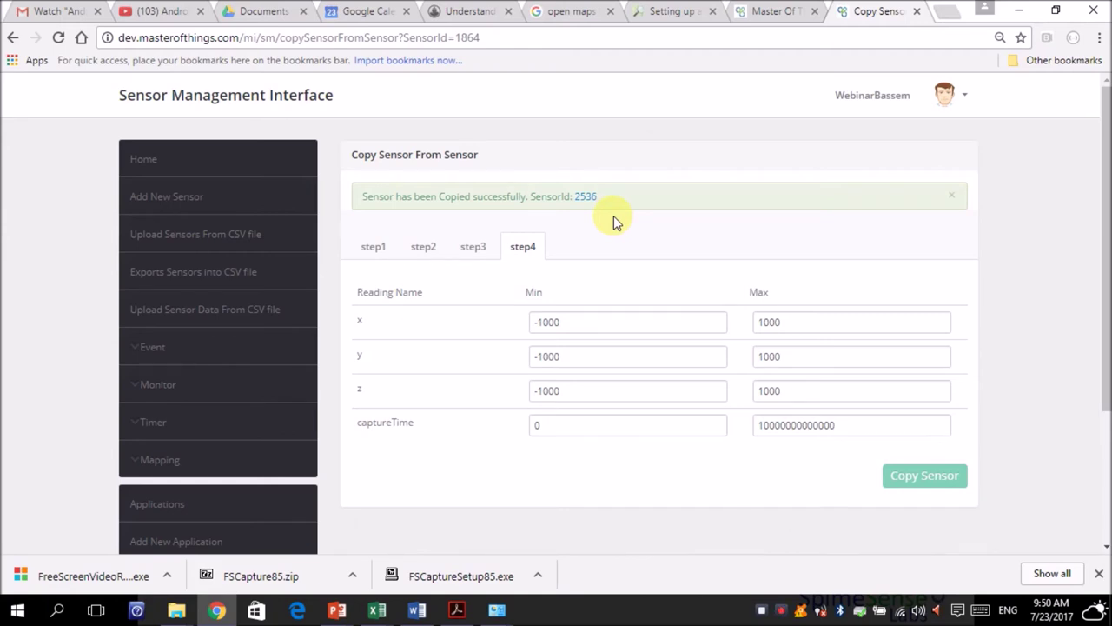
Step: Check the sensor ID assigned to the copied sensor in the confirmation message
{"action": "left_click", "coordinate": [566, 197]}
{"action": "left_click_drag", "start_coordinate": [569, 198], "coordinate": [613, 213]}
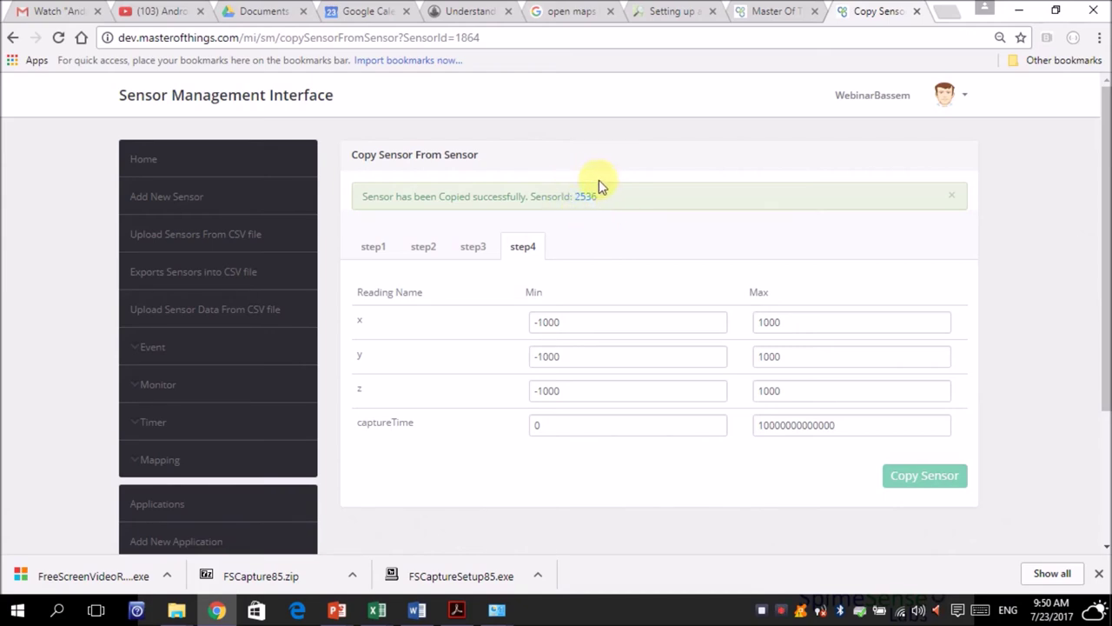
{"action": "left_click", "coordinate": [587, 220]}
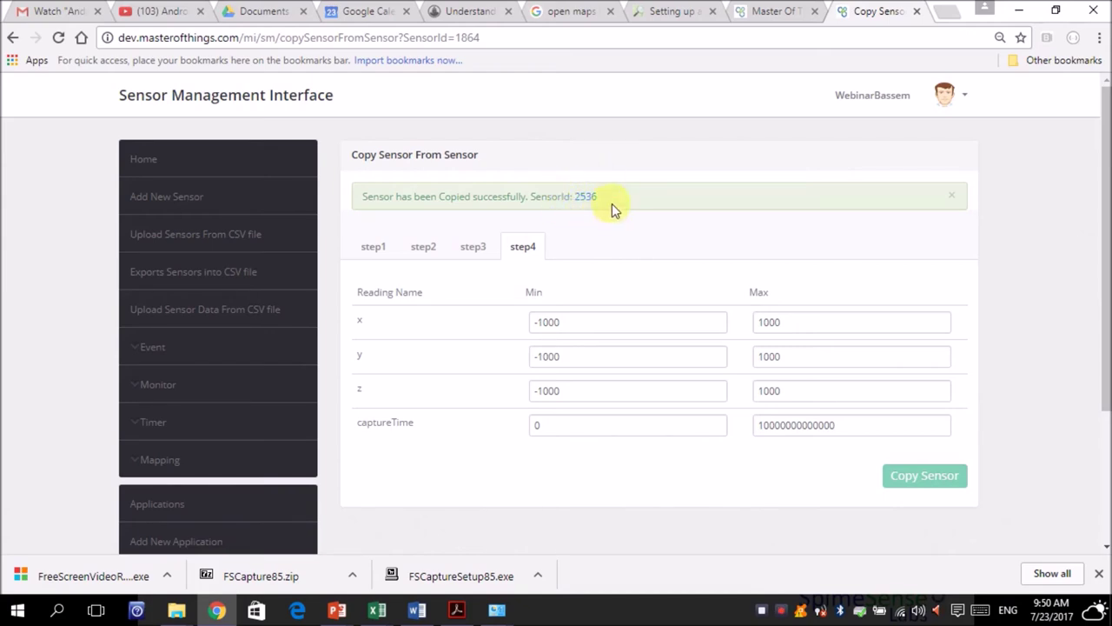
{"action": "left_click_drag", "start_coordinate": [566, 207], "coordinate": [609, 206]}
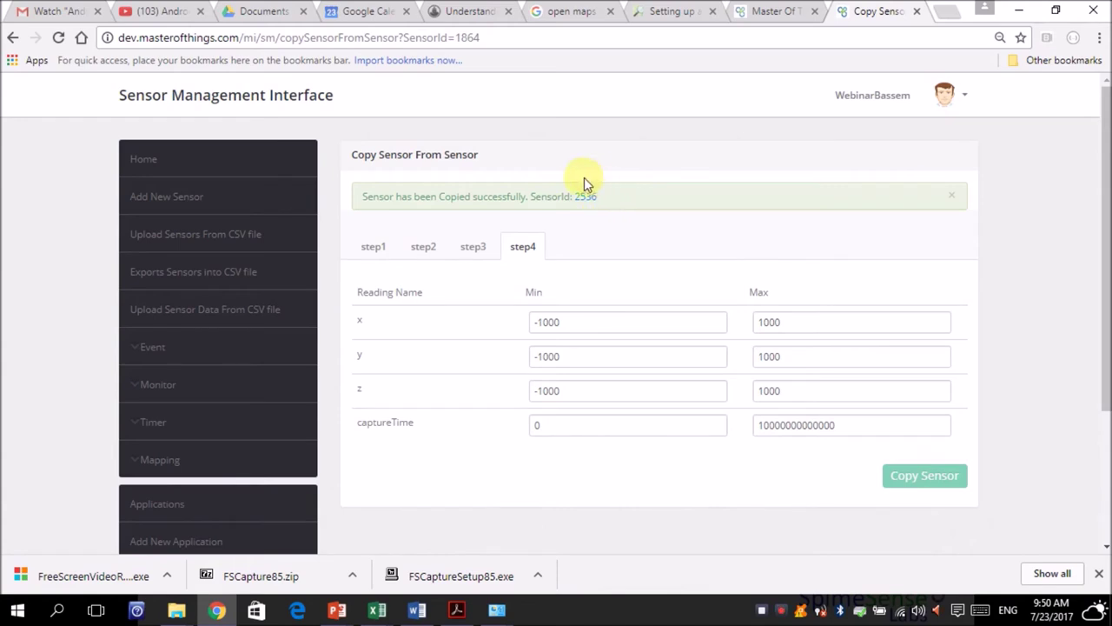
{"action": "left_click", "coordinate": [585, 212]}
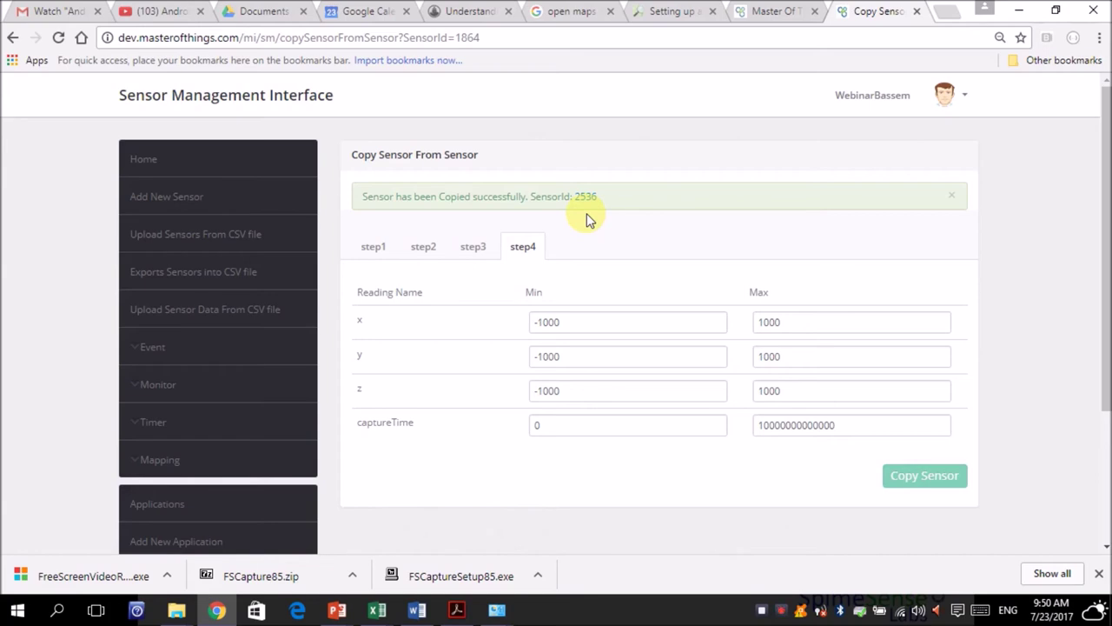
Step: Switch to the presentation slideshow and advance to the Configure your IoT Kit slide
{"action": "key", "text": "alt+Tab"}
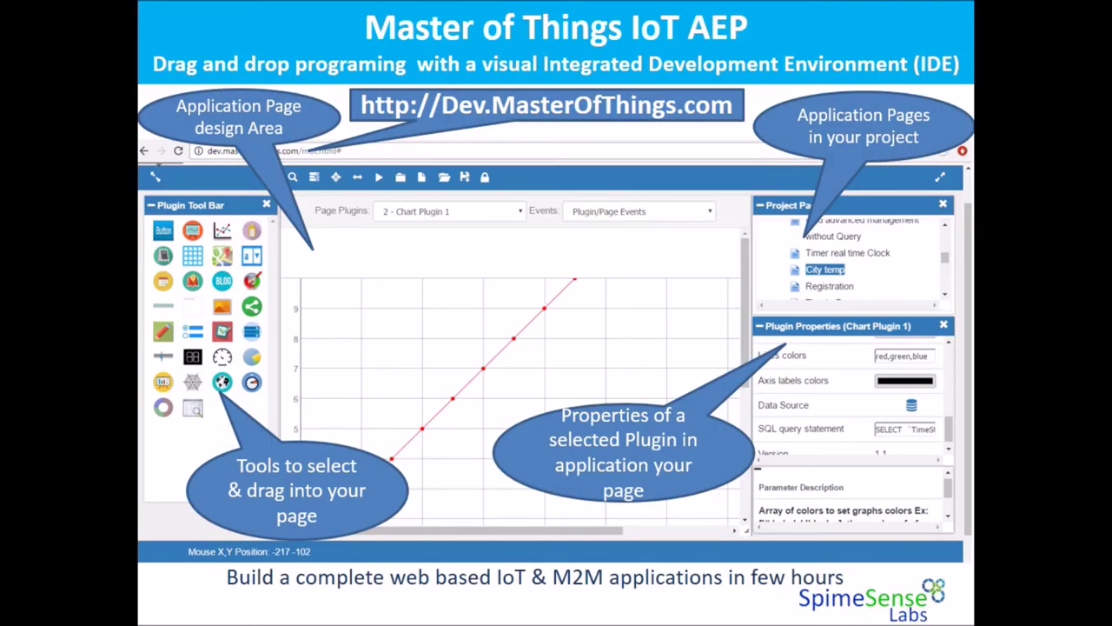
{"action": "key", "text": "Right"}
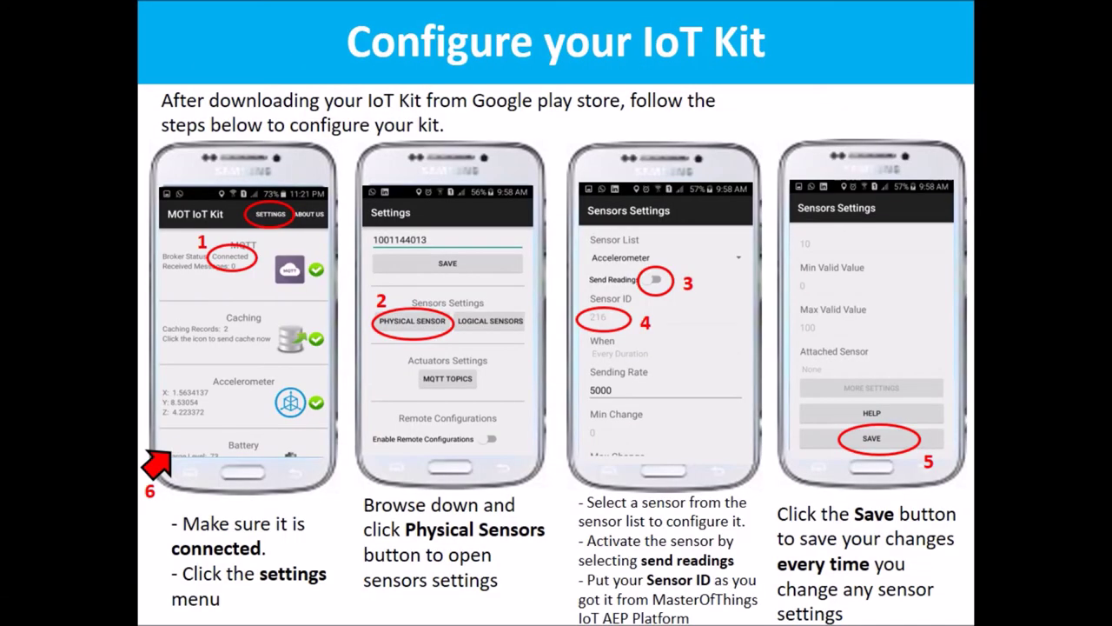